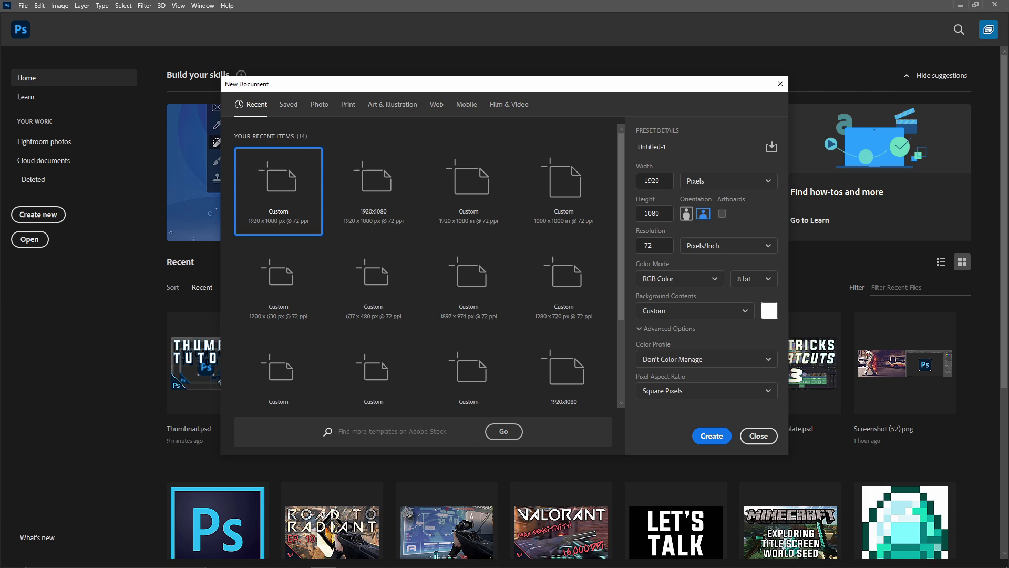
- Create the 1920 × 1080 document, show rulers, and drag guides through the canvas centre
click(704, 435)
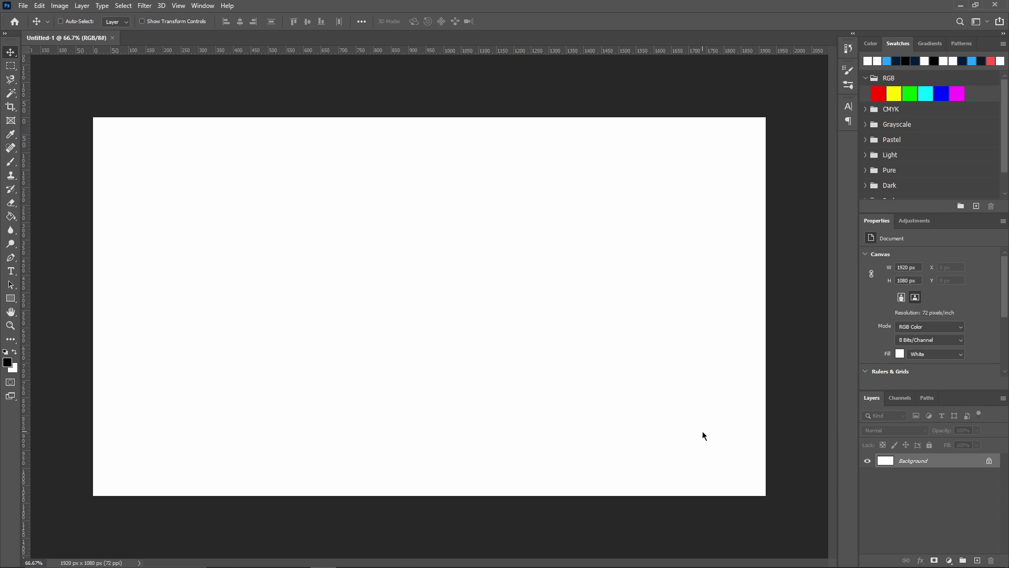
key(ctrl+r)
key(ctrl+r)
drag(27, 306, 429, 326)
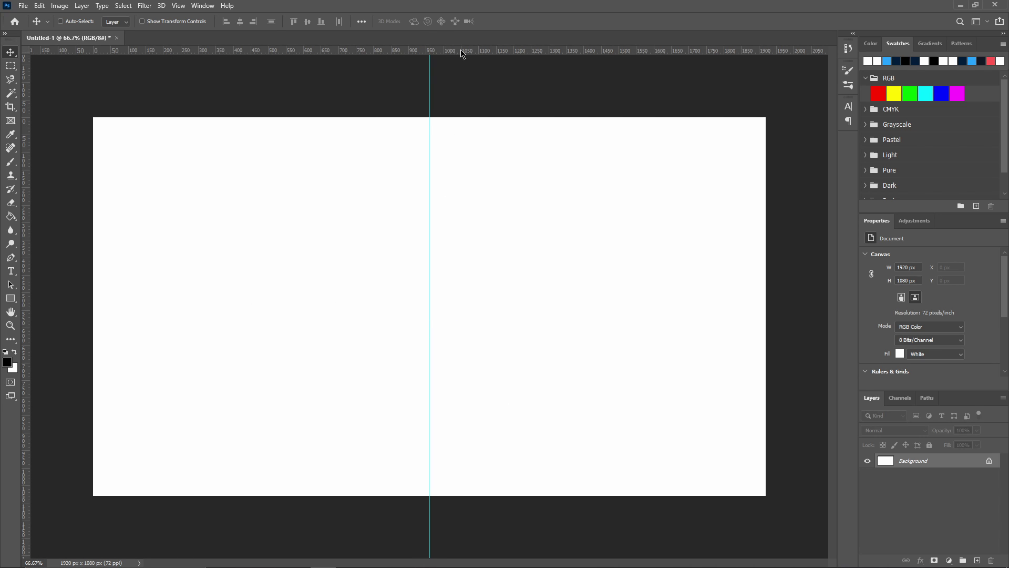
drag(462, 51, 499, 307)
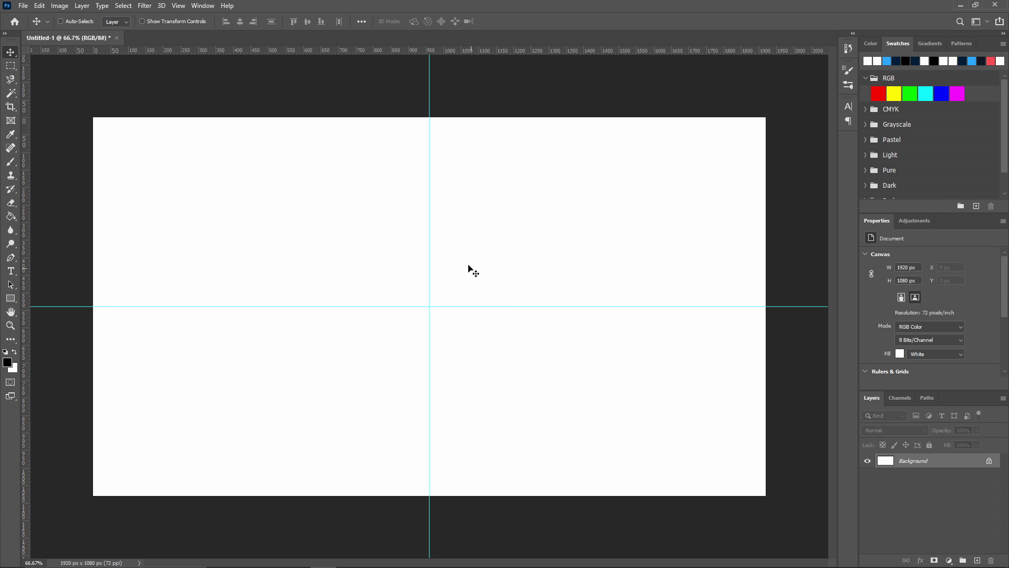
- Add vertical margin guides at 50 px and 1870 px via View > New Guide
click(178, 6)
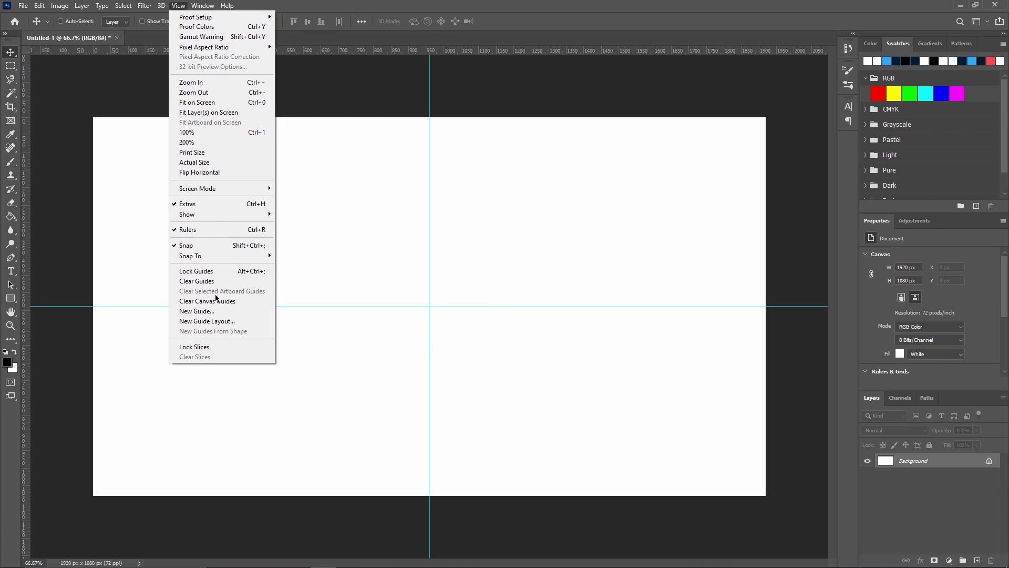
click(215, 312)
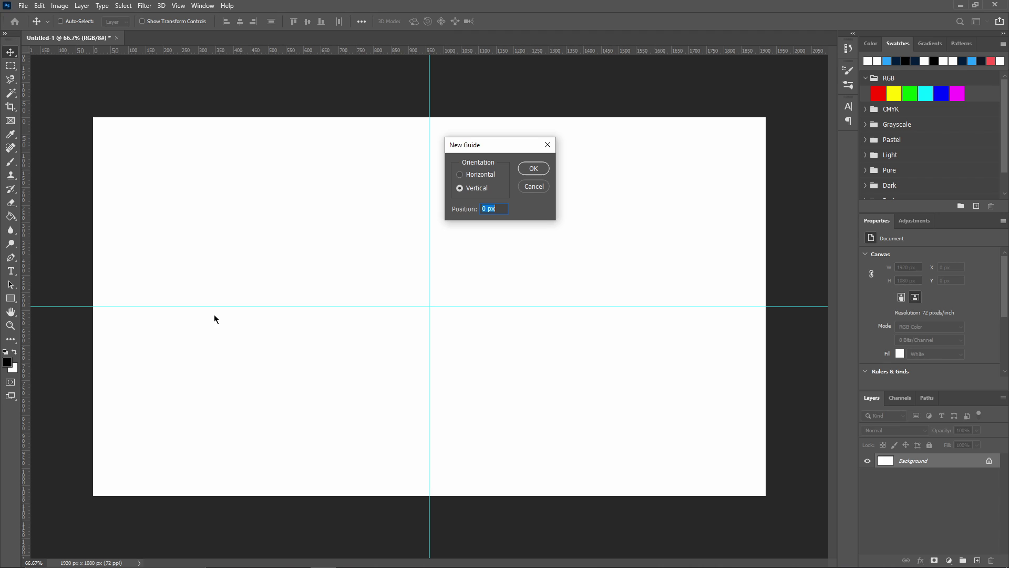
text(50)
key(Return)
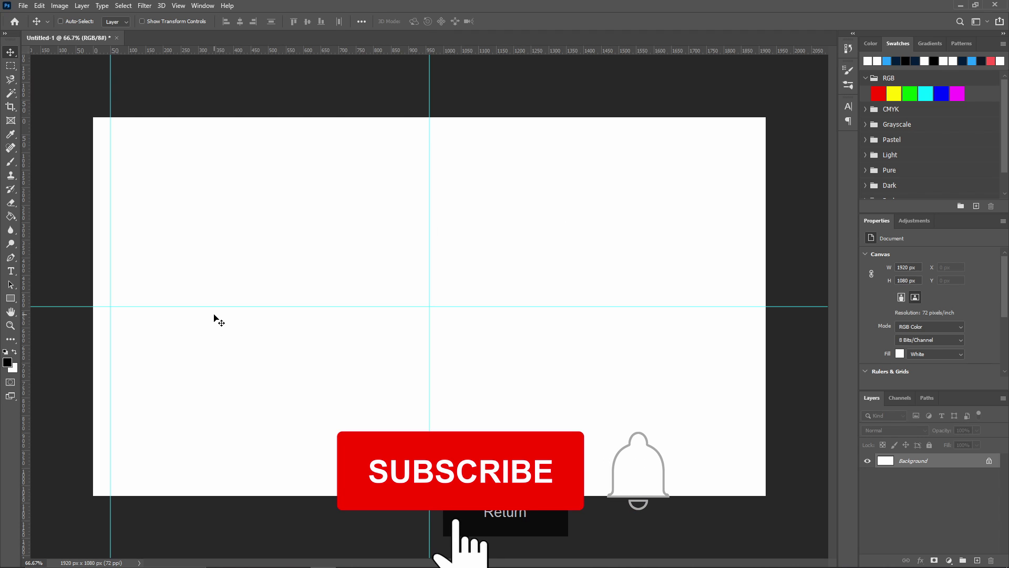
click(180, 7)
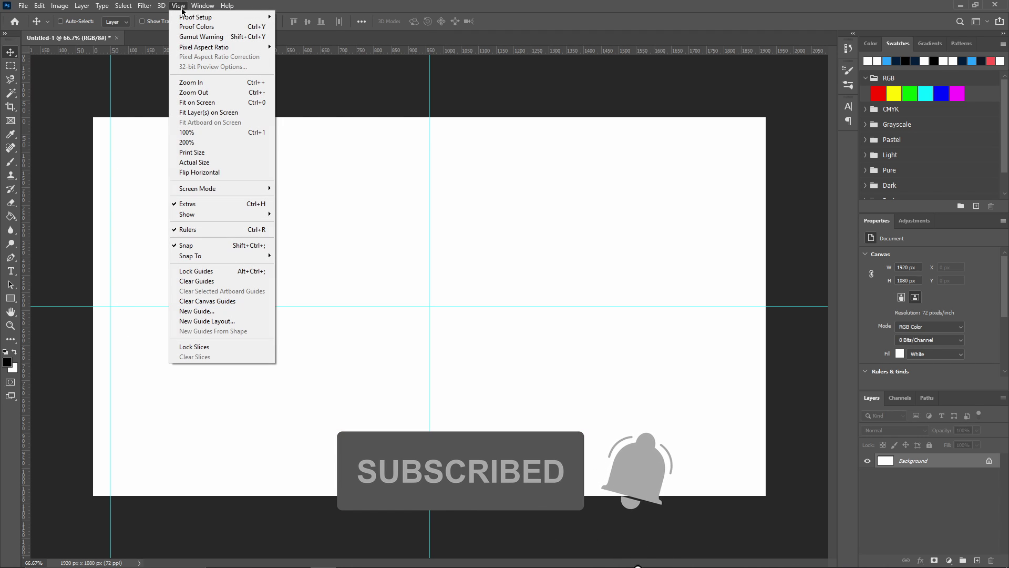
click(198, 311)
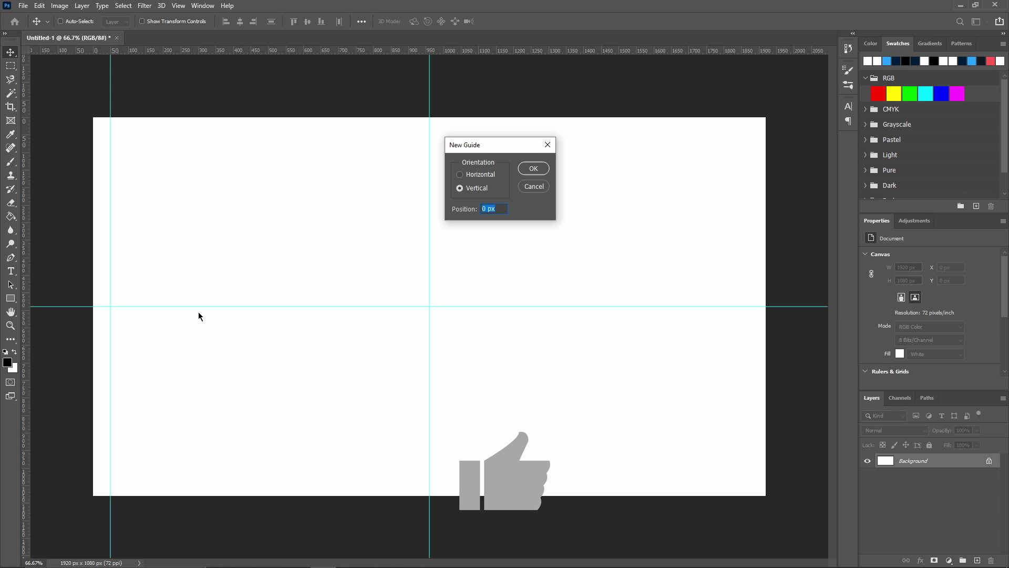
text(1870)
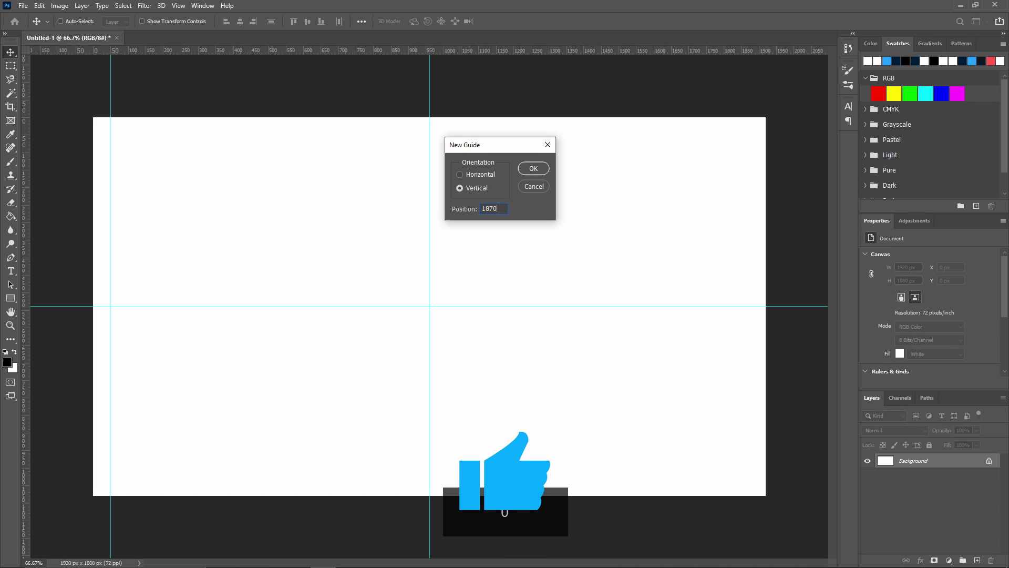
key(Return)
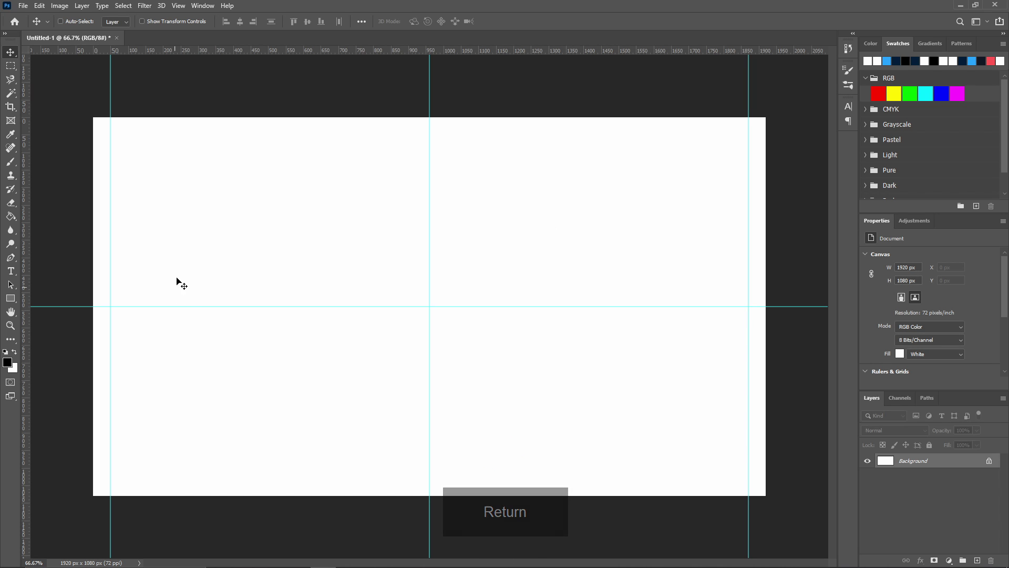
- Add horizontal margin guides at 50 px and 1030 px
click(177, 7)
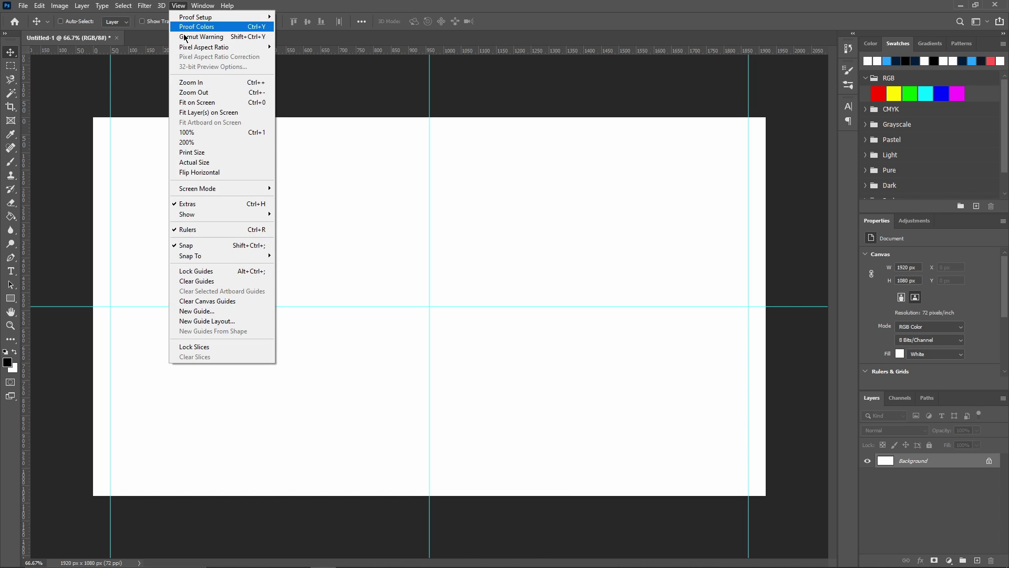
click(216, 312)
text(50)
key(alt+h)
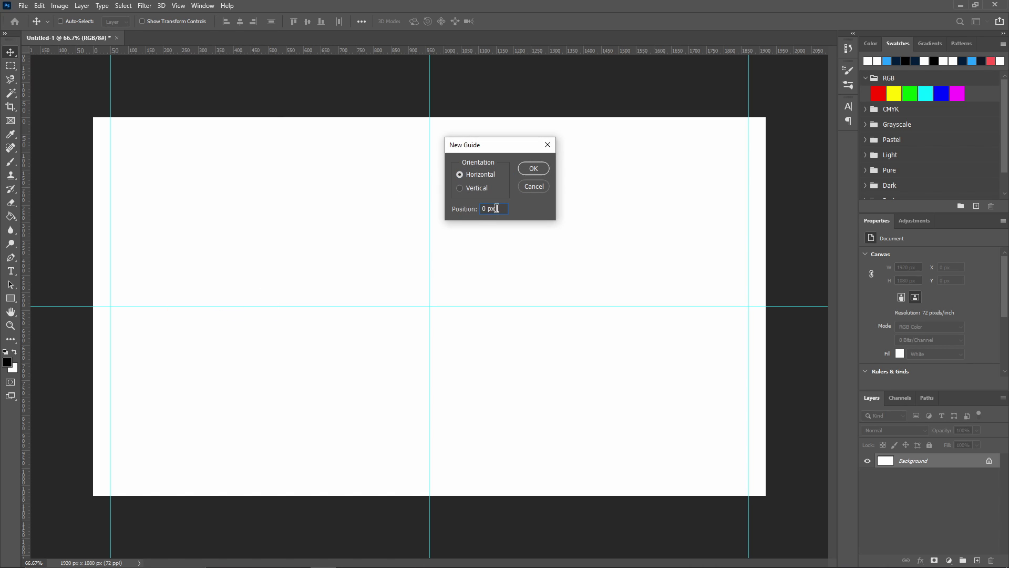
key(Return)
click(178, 6)
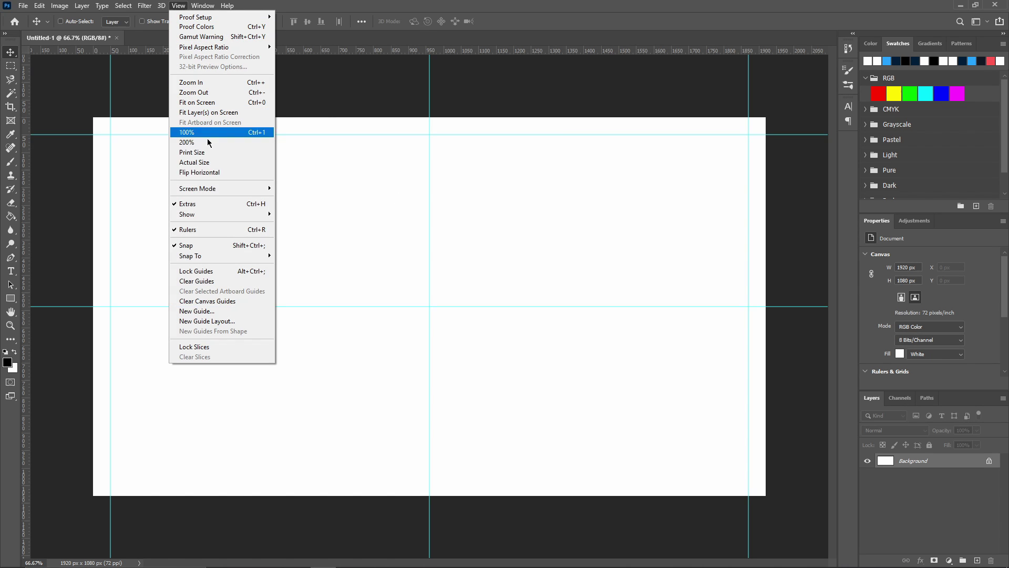
click(218, 312)
text(1030)
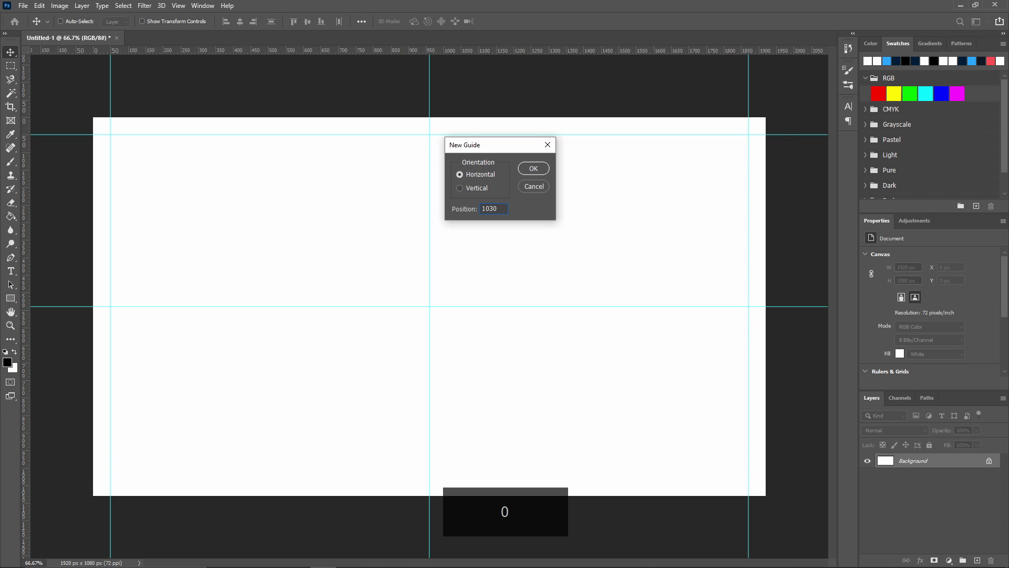
key(Return)
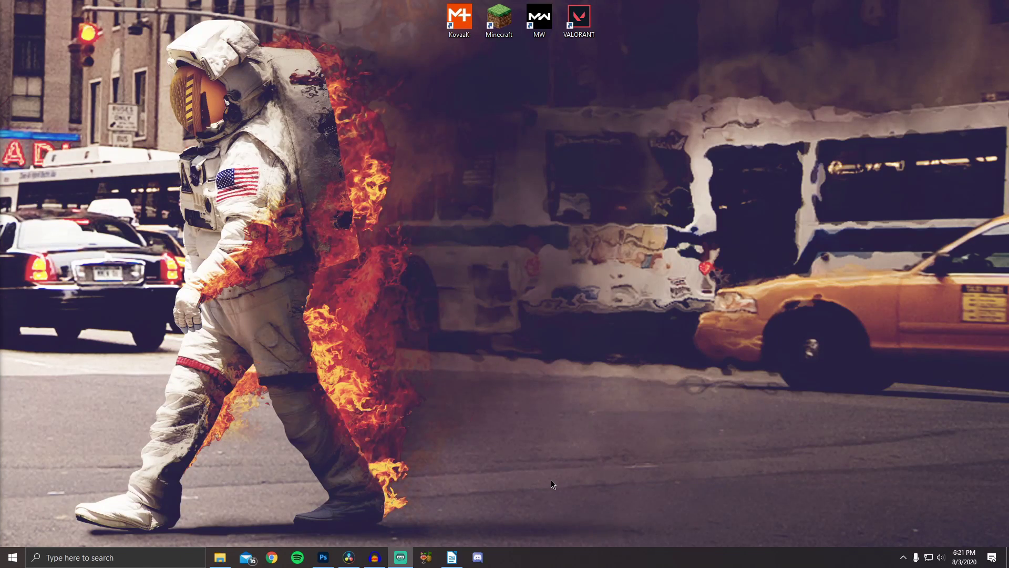
- In Taskbar settings, switch on 'Automatically hide the taskbar in desktop mode'
right_click(532, 553)
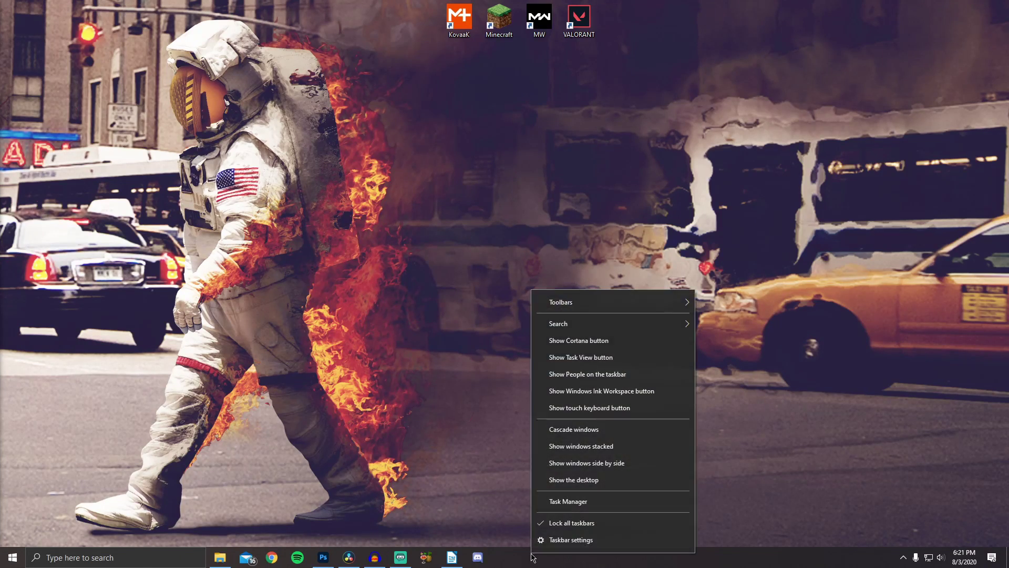
click(552, 542)
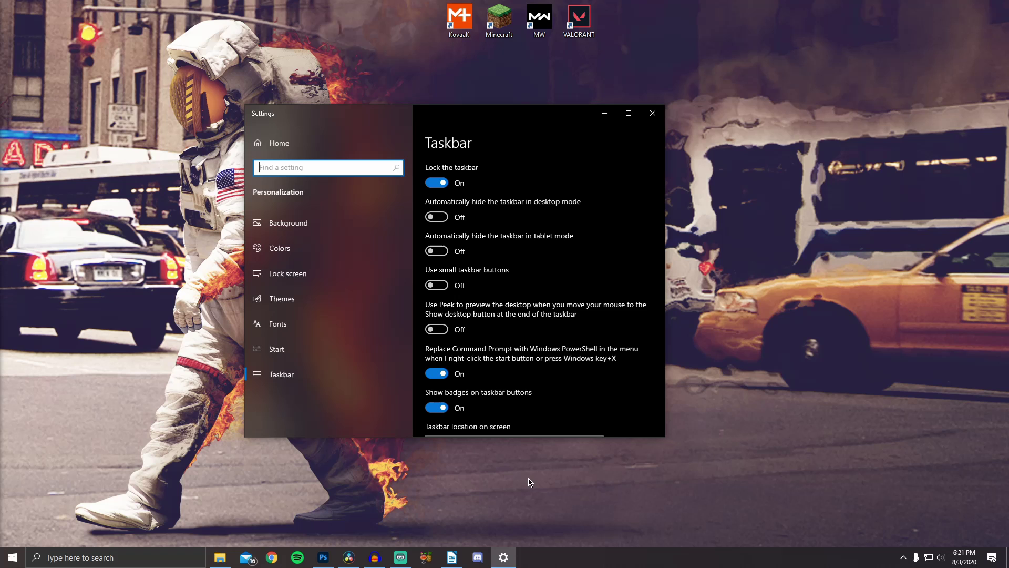
click(443, 219)
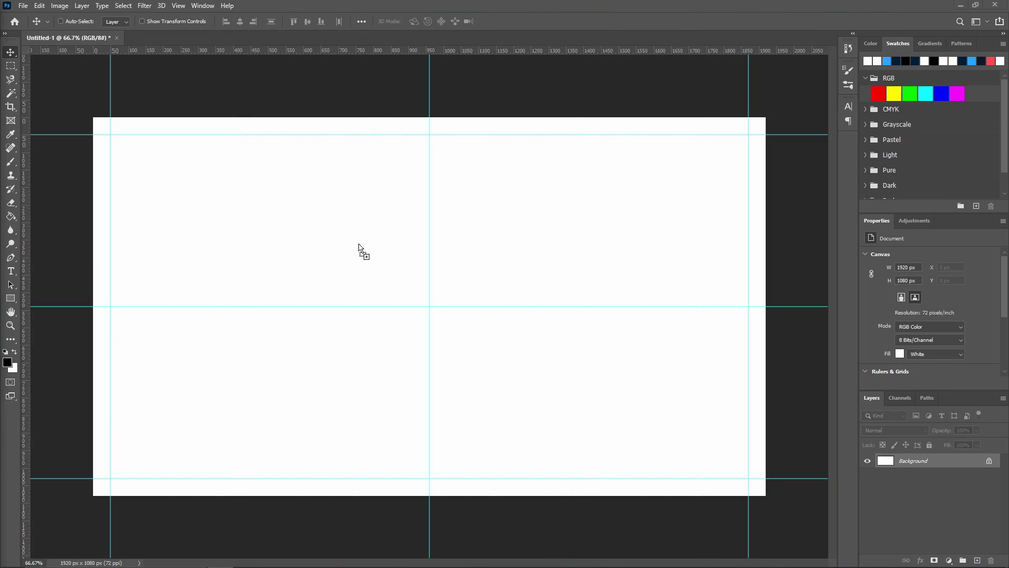
key(space)
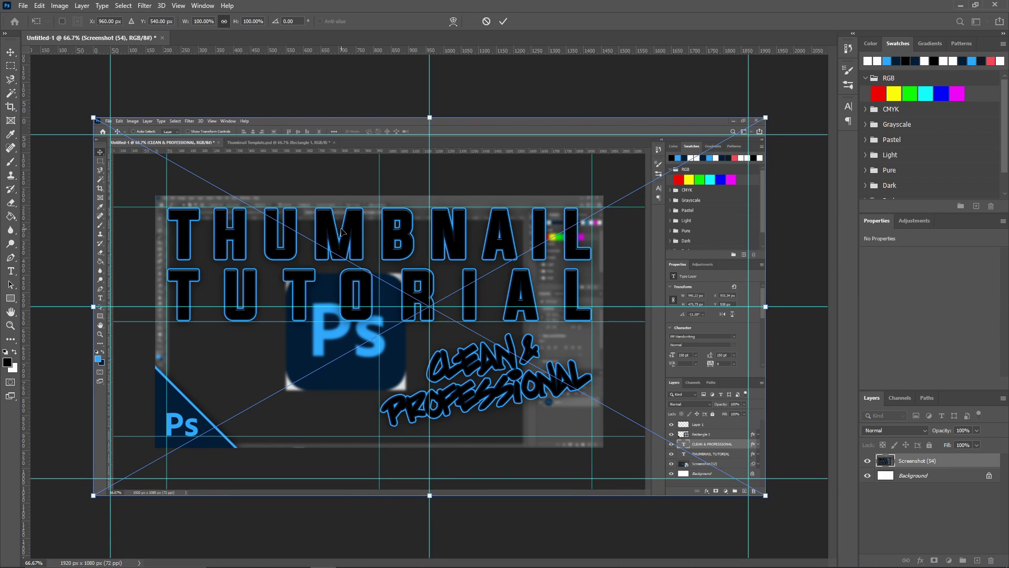
- Commit the placed Screenshot (54) layer and apply a 10.0-pixel Gaussian Blur to it
key(Return)
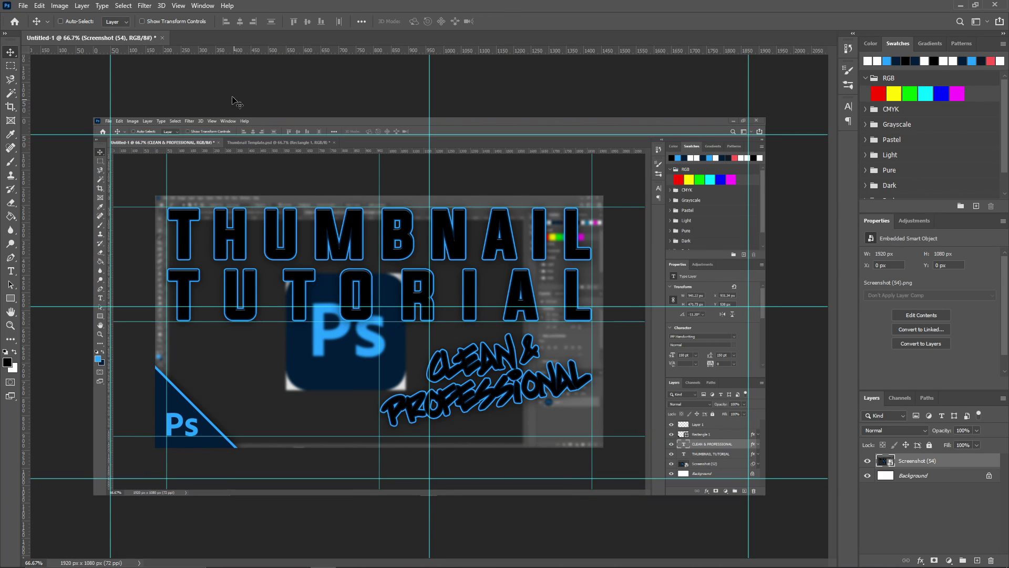
click(143, 6)
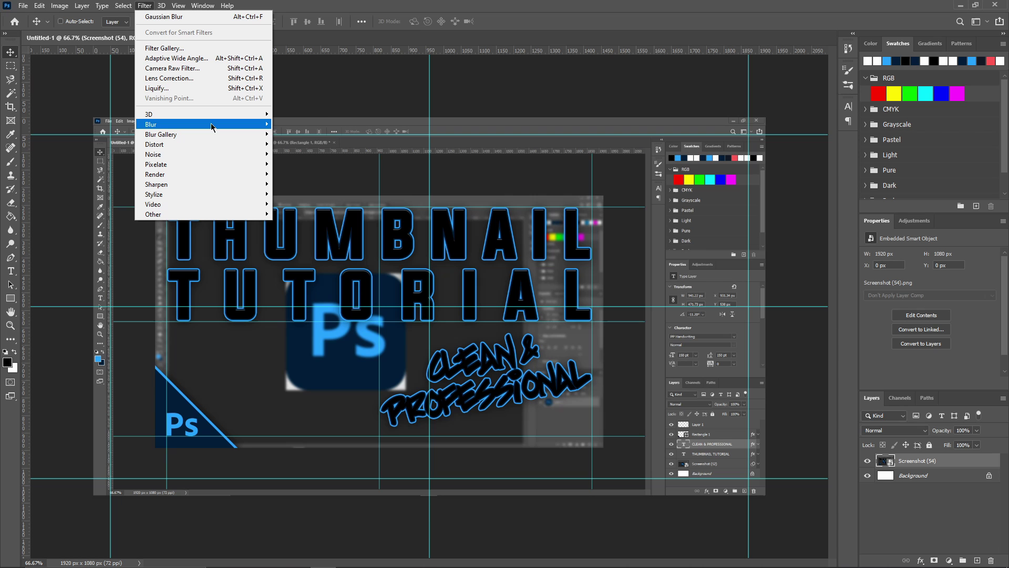
mouse_move(213, 125)
click(318, 163)
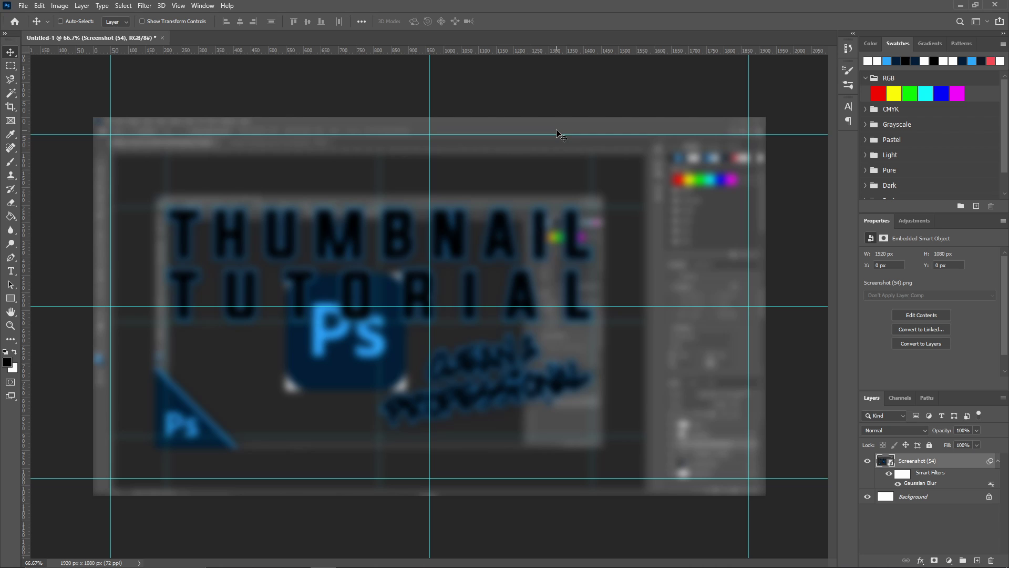
- Draw a black rectangle and set it to 500 × 500 px
click(11, 298)
drag(333, 228, 489, 374)
click(251, 21)
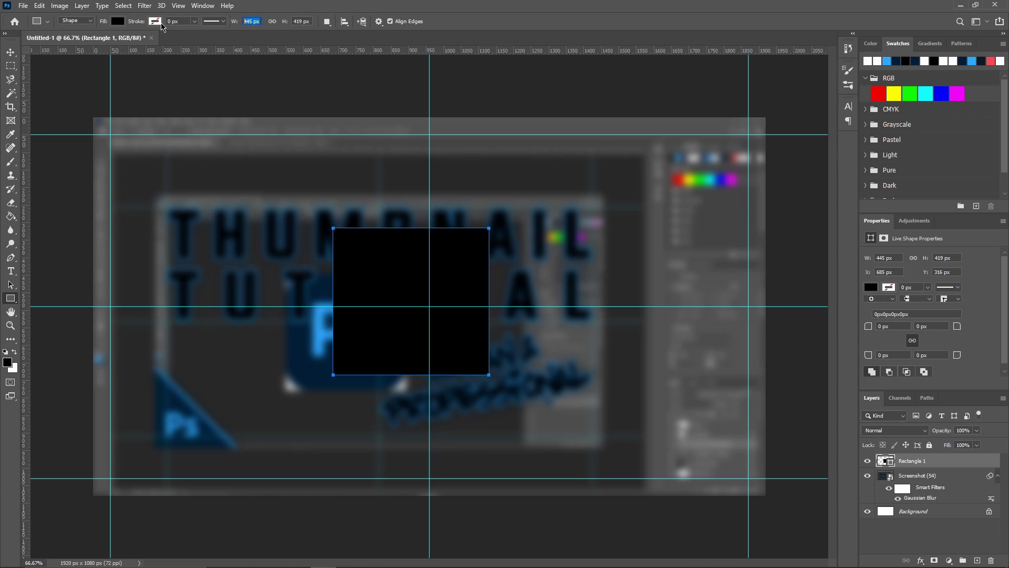
text(500)
click(310, 21)
text(500)
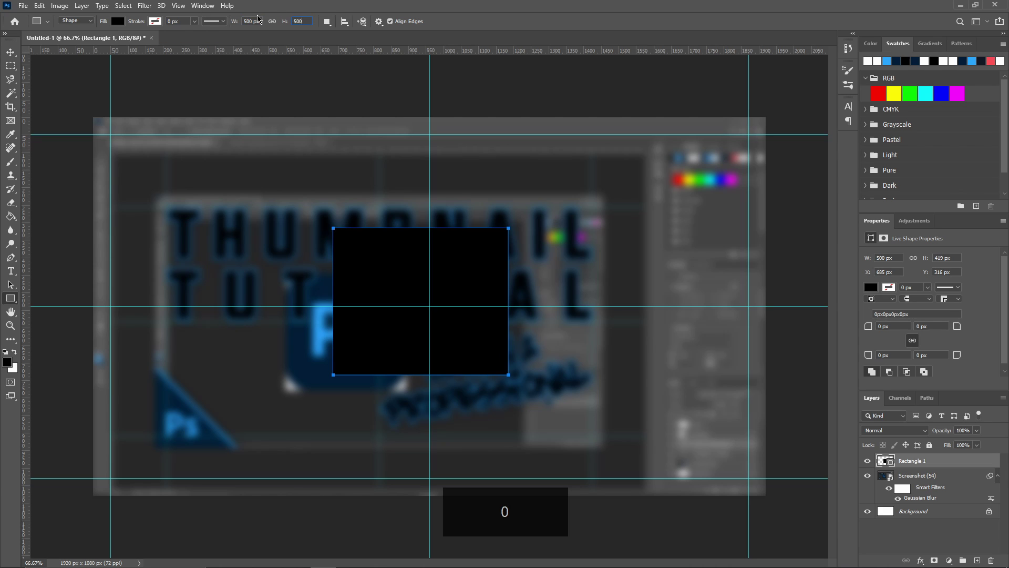
key(Return)
- Rotate the square 45° and move it into the bottom-left canvas corner
key(ctrl+t)
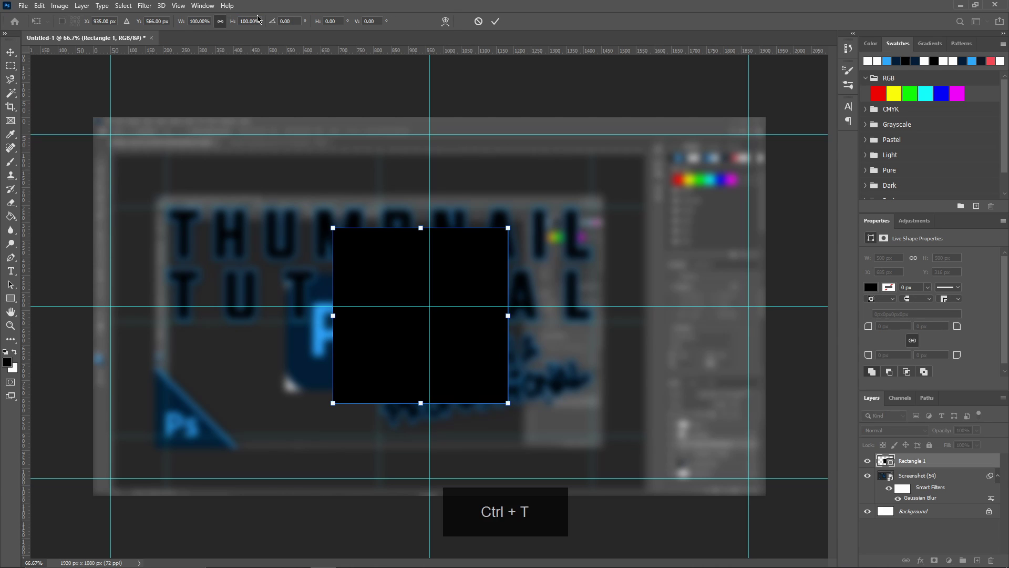
click(285, 21)
key(Up)
key(Up)
key(Up)
key(Up)
text(45)
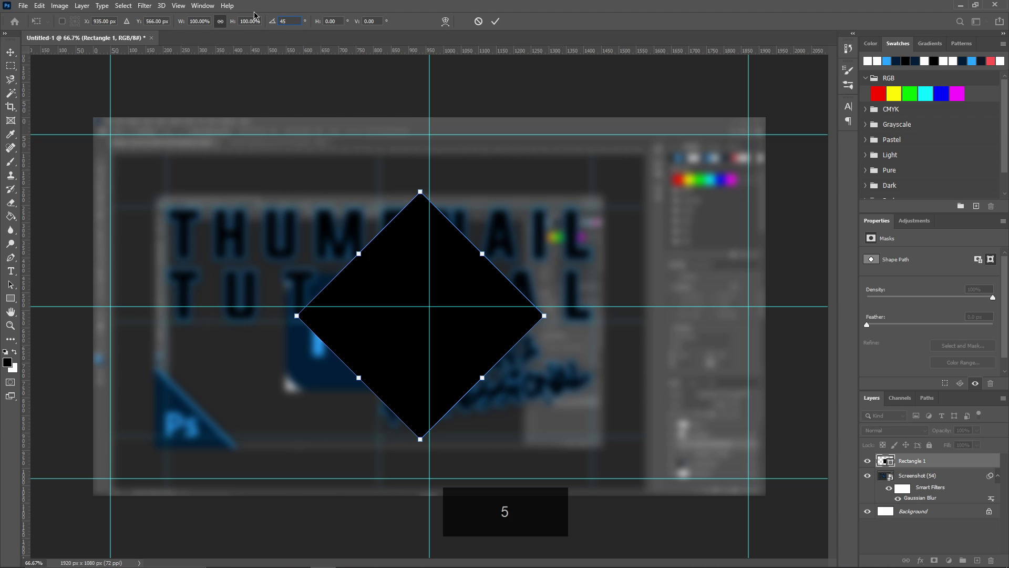
key(Return)
drag(397, 297, 76, 472)
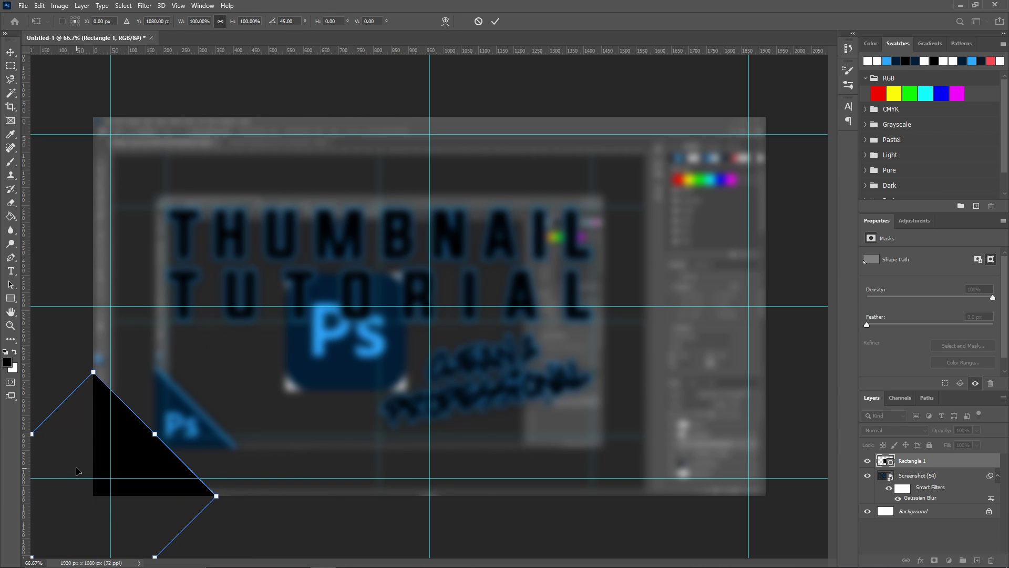
key(Return)
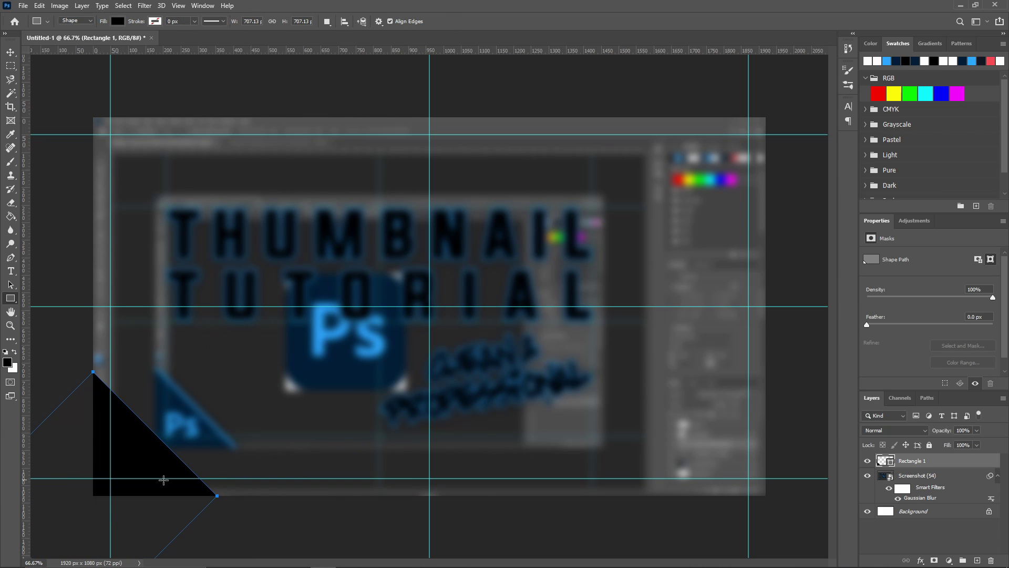
- Give the triangle layer a Drop Shadow layer style
double_click(950, 461)
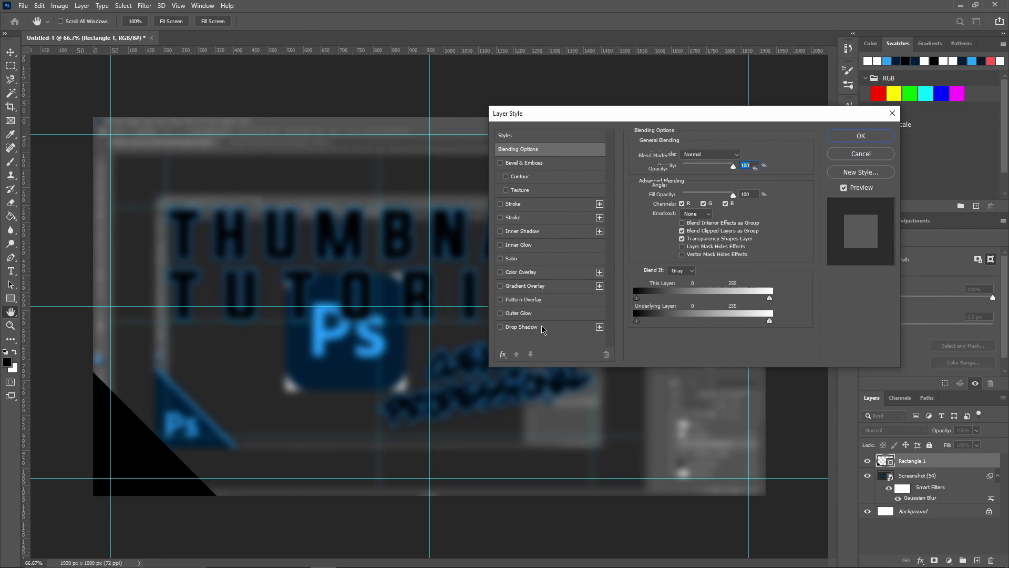
click(542, 328)
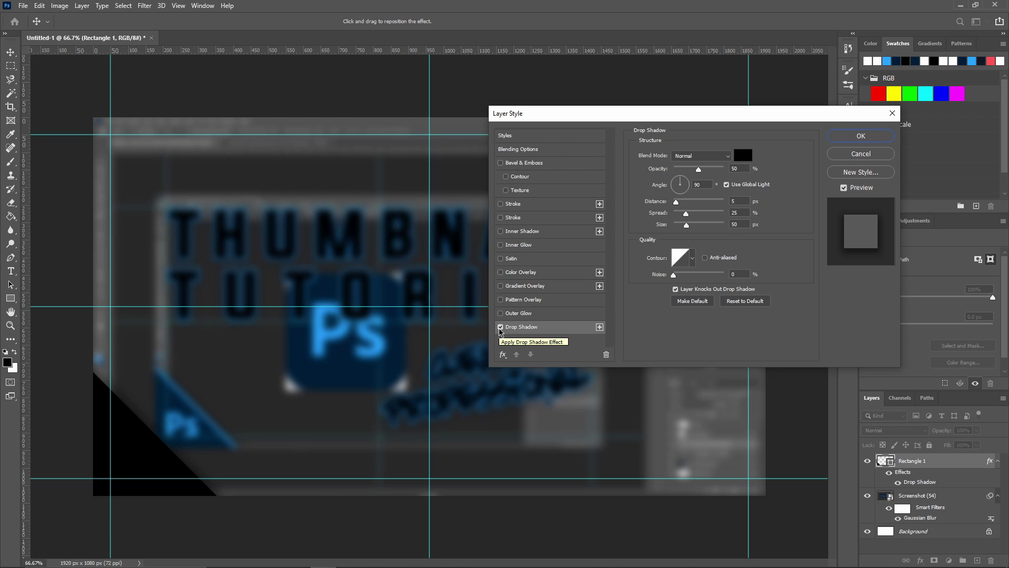
click(864, 139)
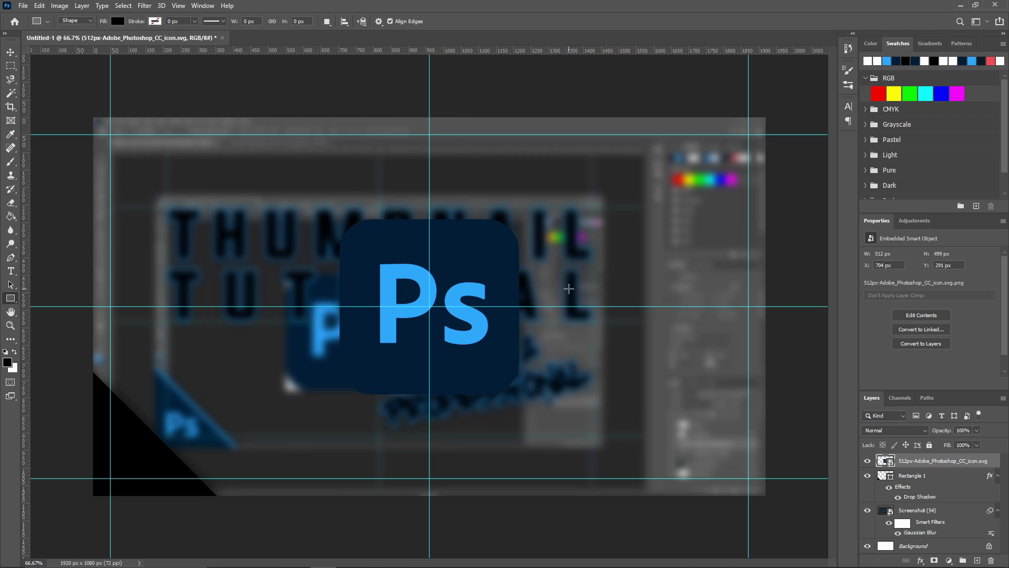
- Fill the corner triangle with the logo's dark blue #001e36
click(945, 477)
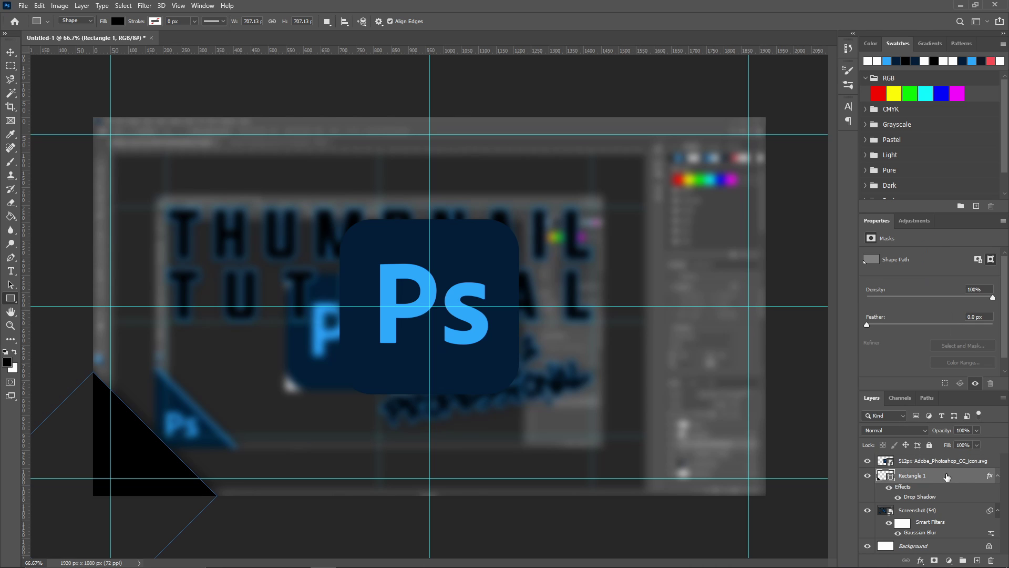
click(118, 21)
click(184, 43)
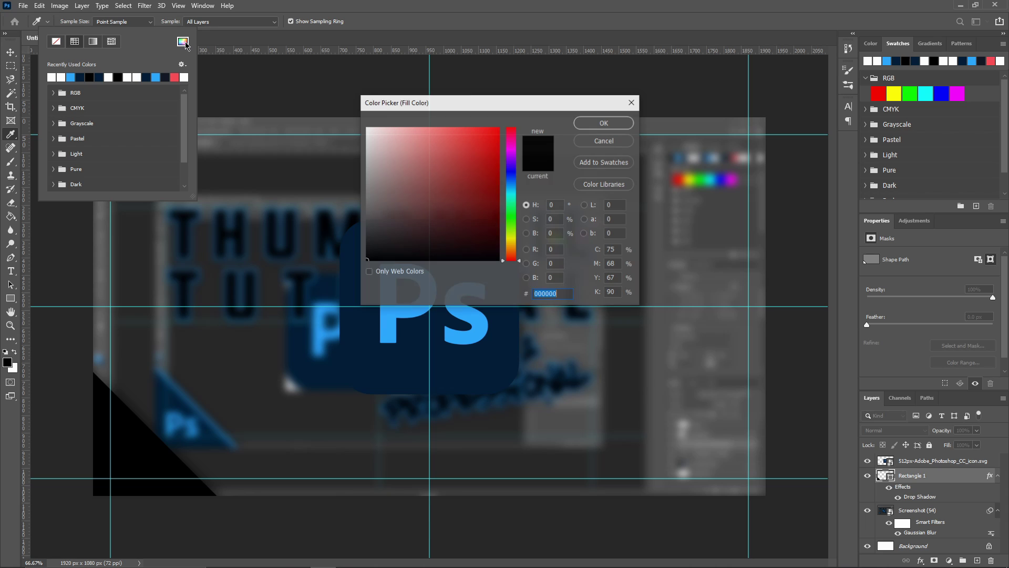
click(413, 347)
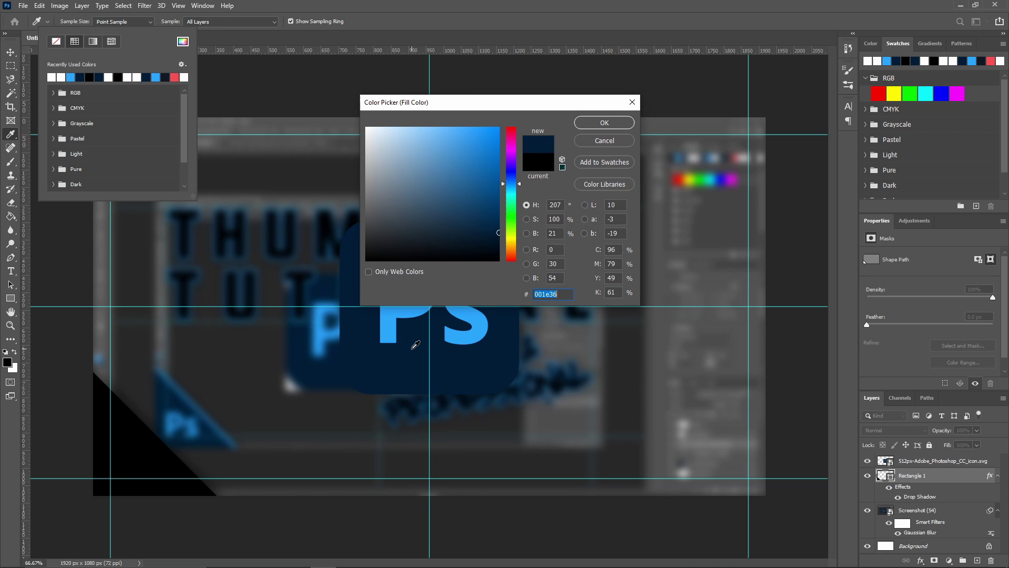
click(597, 124)
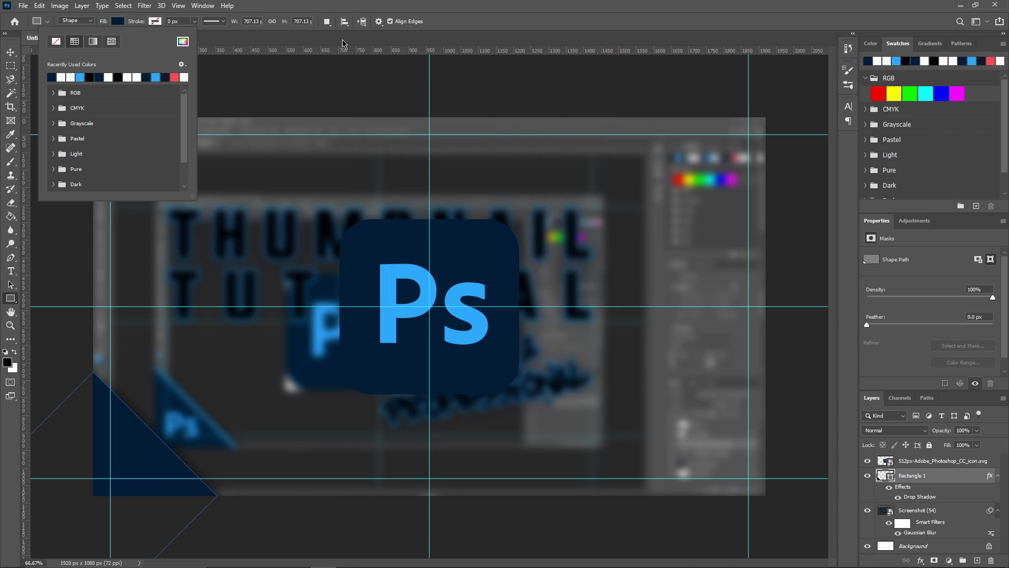
- Give the triangle a 10 px stroke in the Ps letters' light blue #31a8ff
click(155, 22)
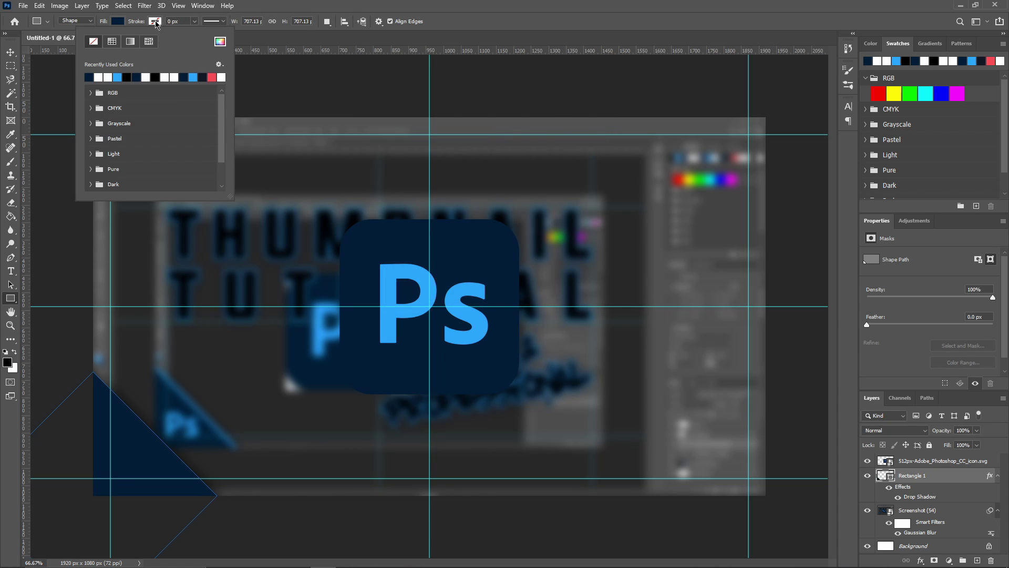
click(220, 42)
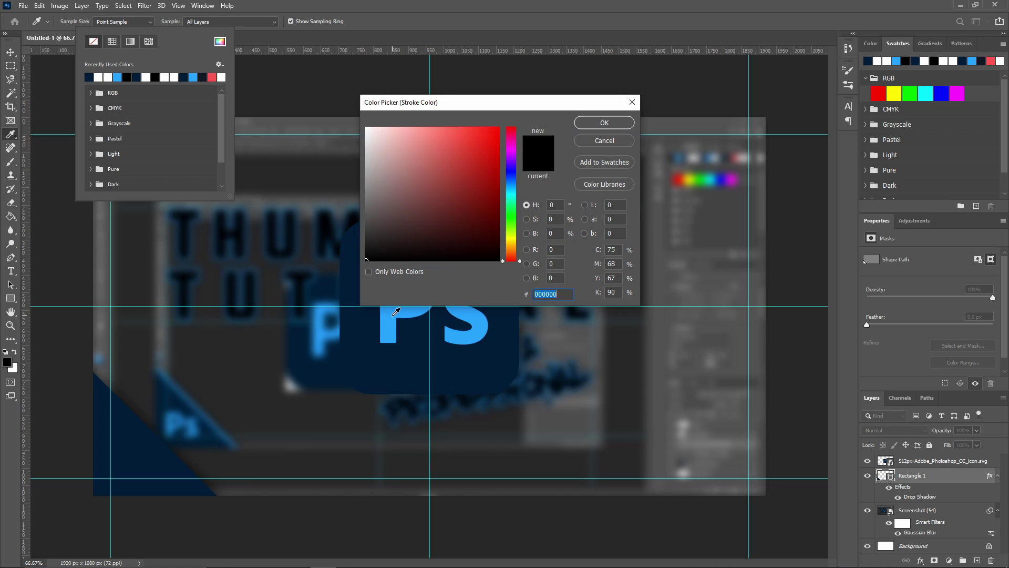
click(393, 315)
click(604, 123)
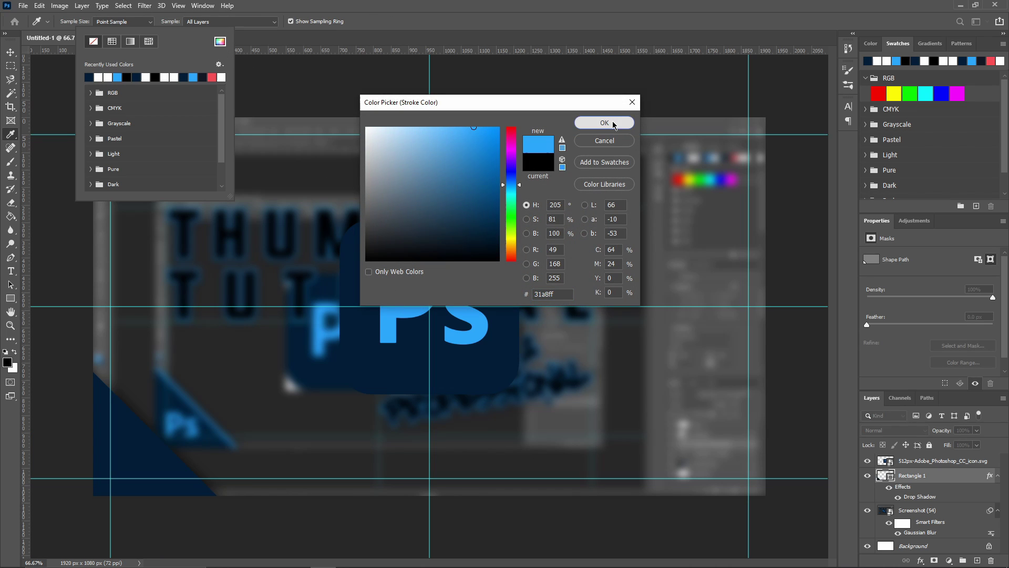
click(185, 21)
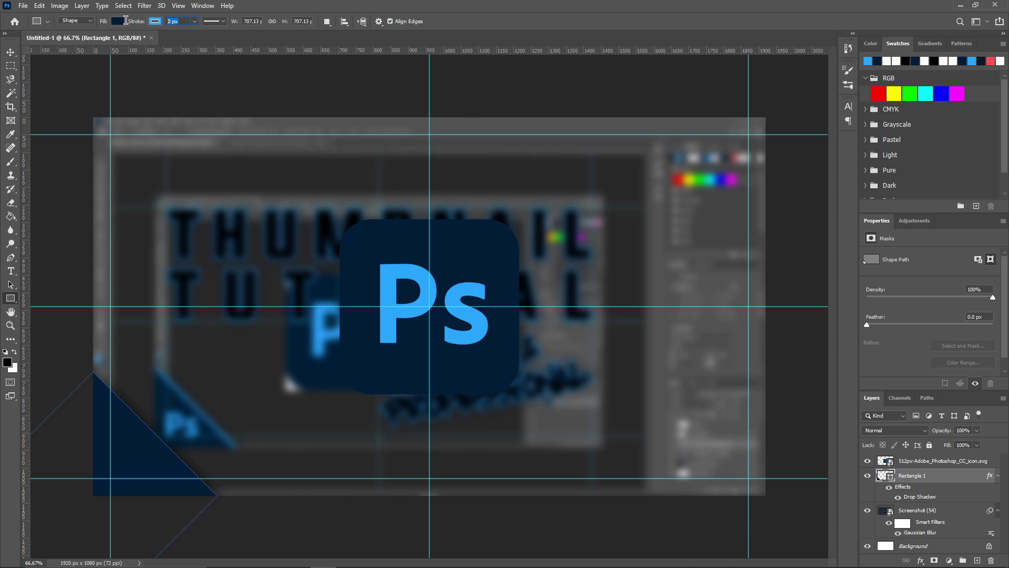
text(10)
key(Return)
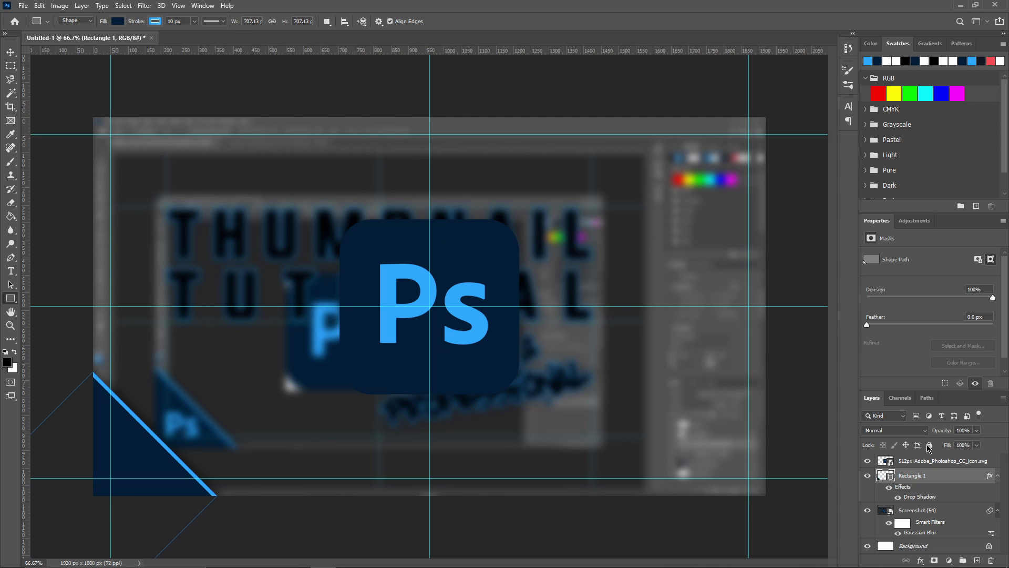
- Rasterize the logo, cut the Ps letters to their own layer, and delete the leftover logo
right_click(968, 463)
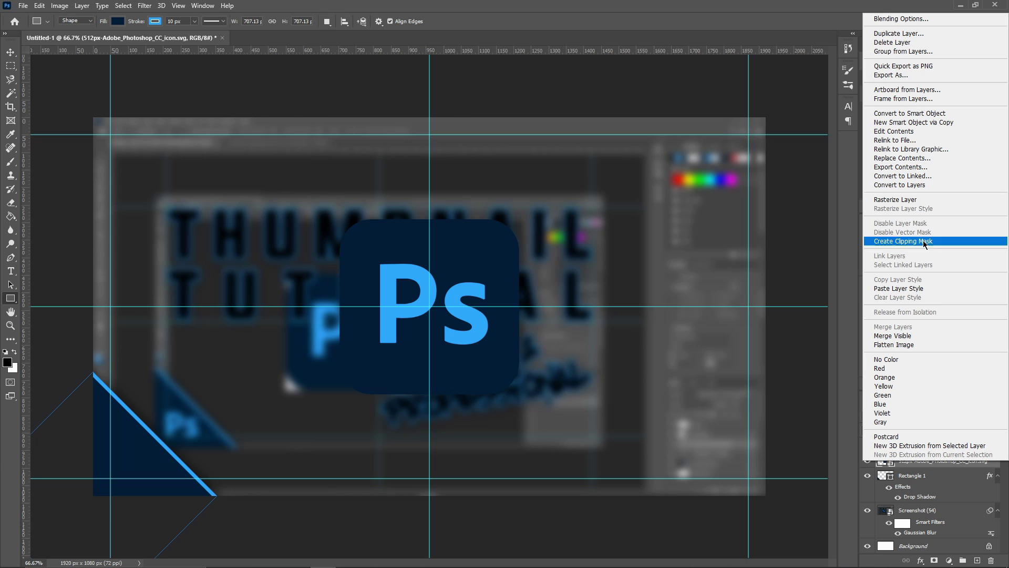
click(926, 200)
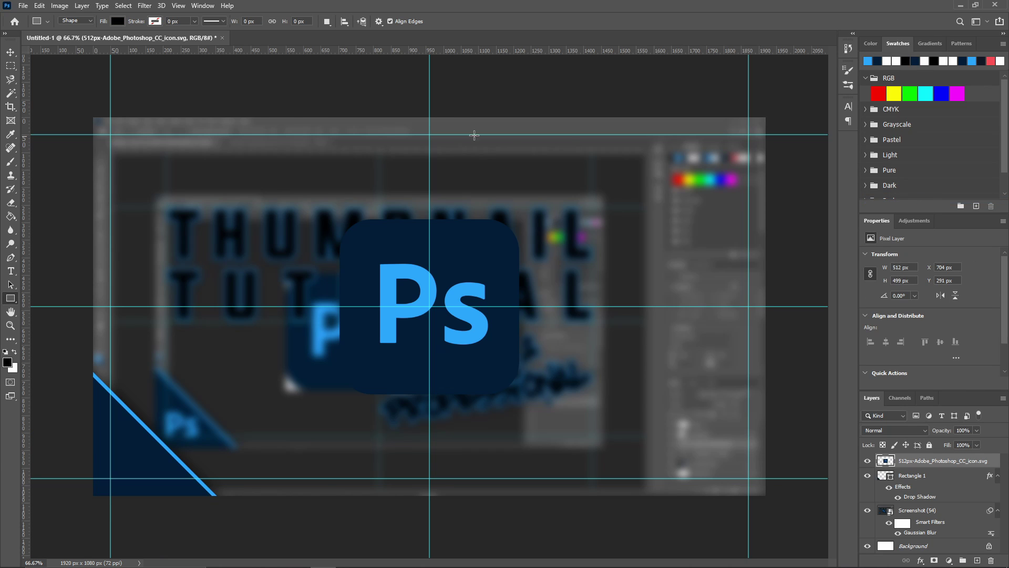
click(11, 94)
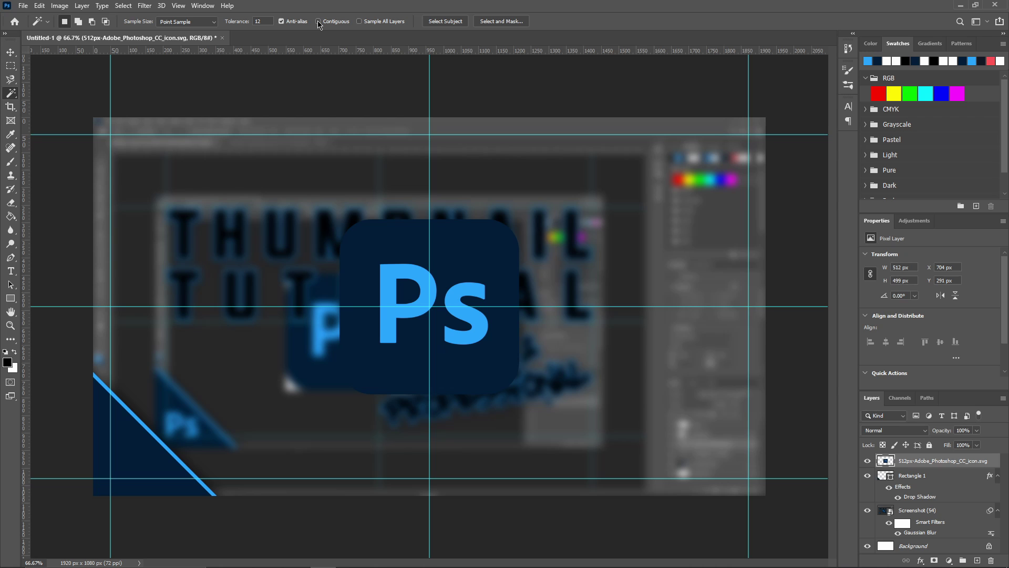
click(394, 292)
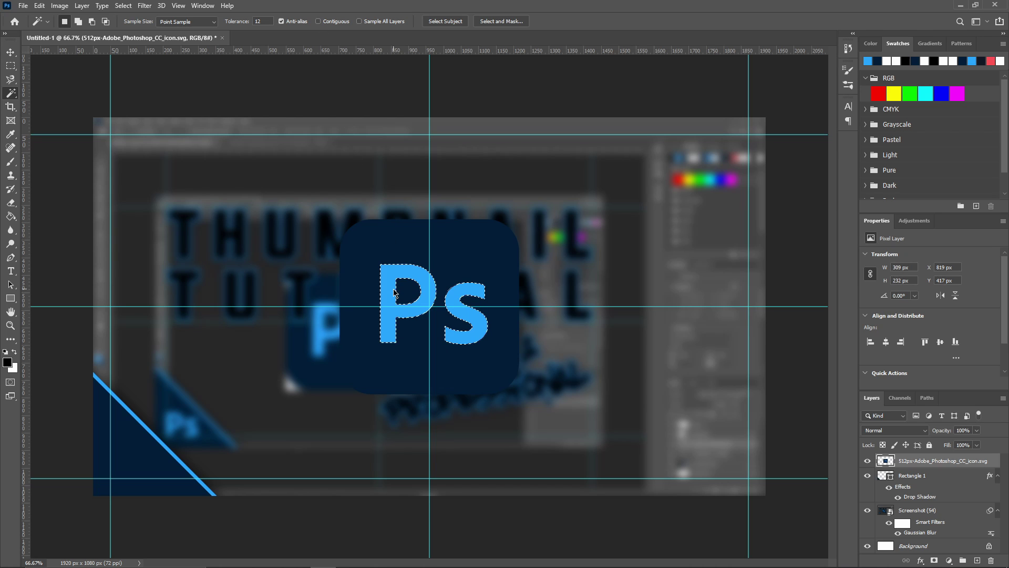
right_click(395, 292)
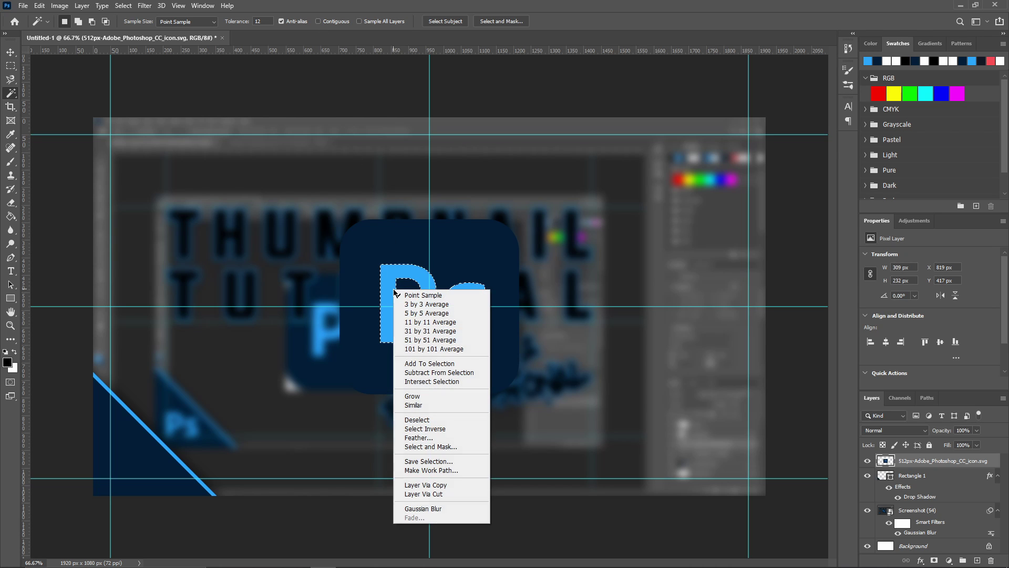
click(450, 494)
drag(935, 476, 991, 560)
- Move the Ps letters into the lower-left triangle and shrink them to fit
key(v)
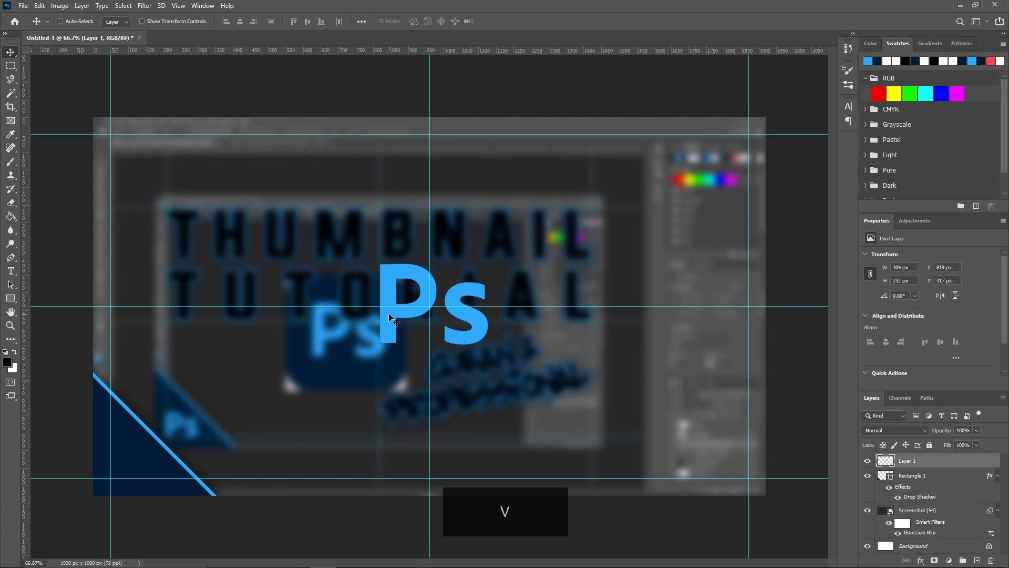
drag(387, 314, 122, 453)
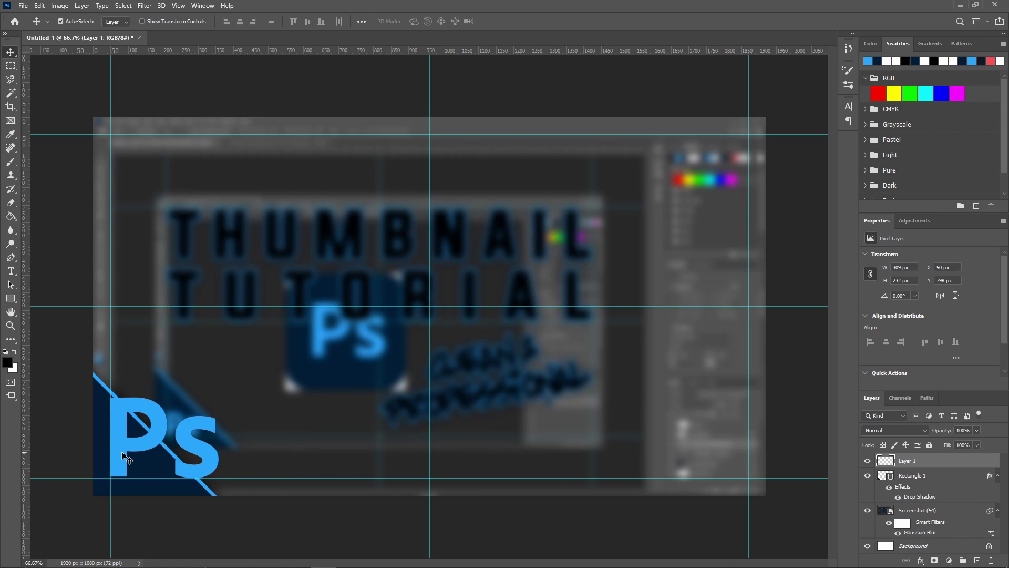
key(ctrl+t)
drag(219, 395, 155, 435)
key(Return)
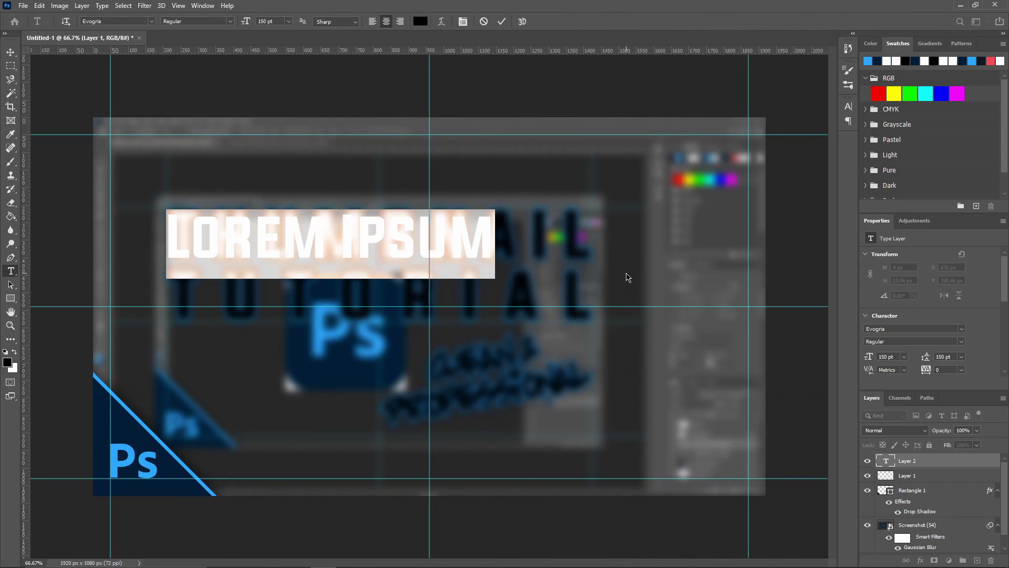
- Type the title THUMBNAIL / TUTORIAL on two lines and move it to the top centre
text(THUMBNAIL)
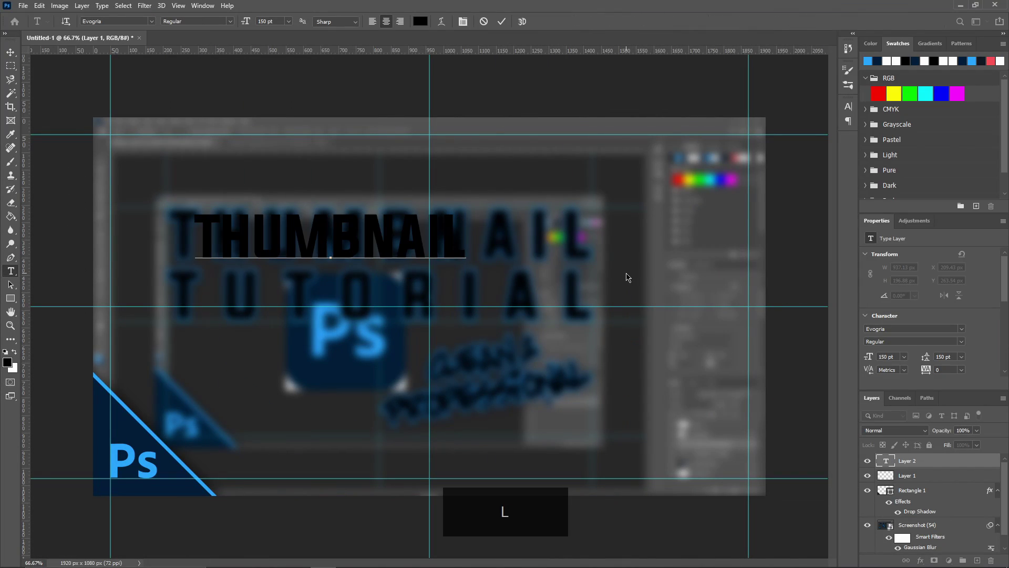
key(Return)
text(TUTORIAL)
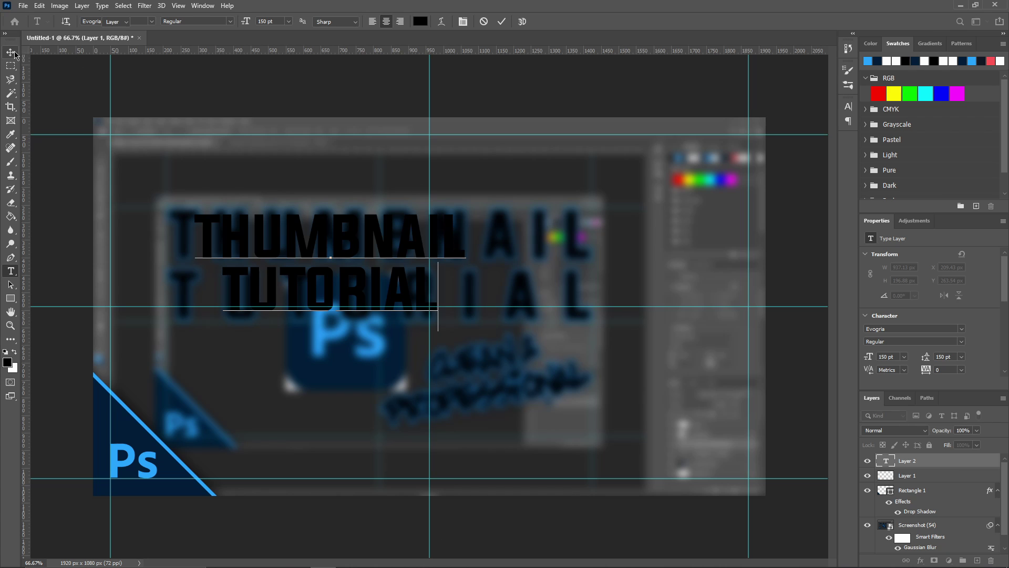
click(11, 53)
drag(308, 256, 407, 189)
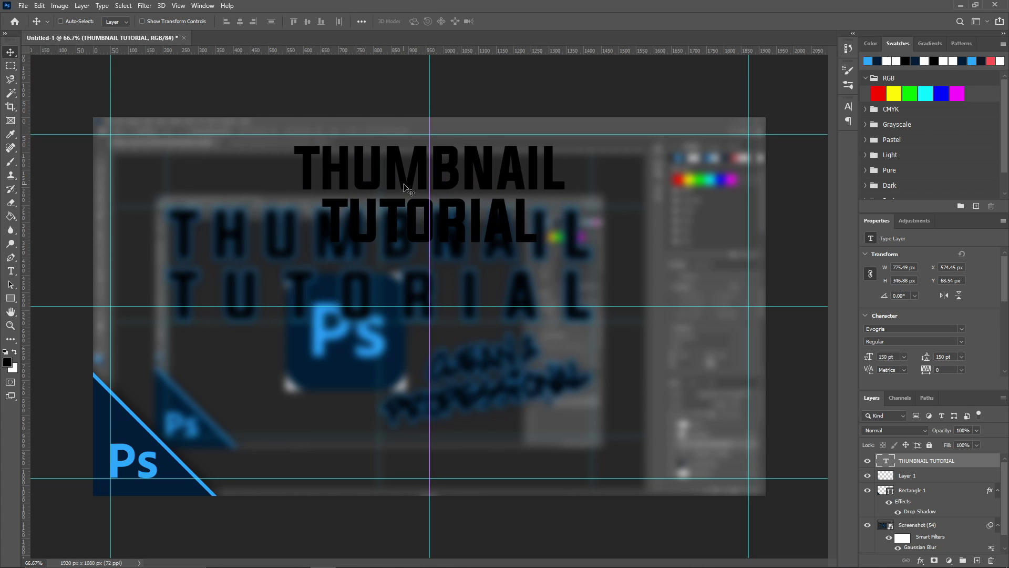
- Set the title's text colour to white #ffffff in the Character panel
click(849, 108)
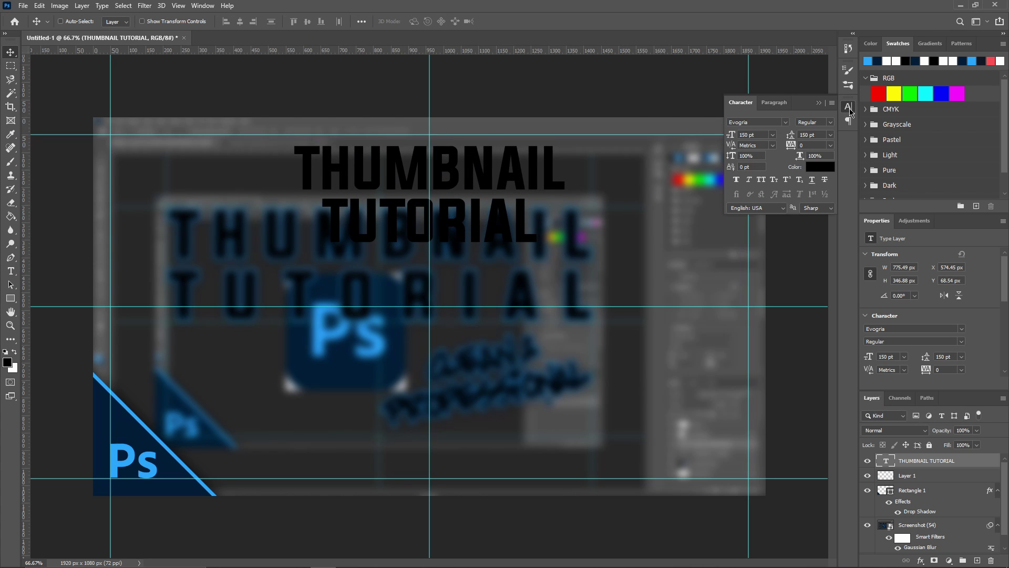
click(848, 108)
click(849, 108)
click(203, 6)
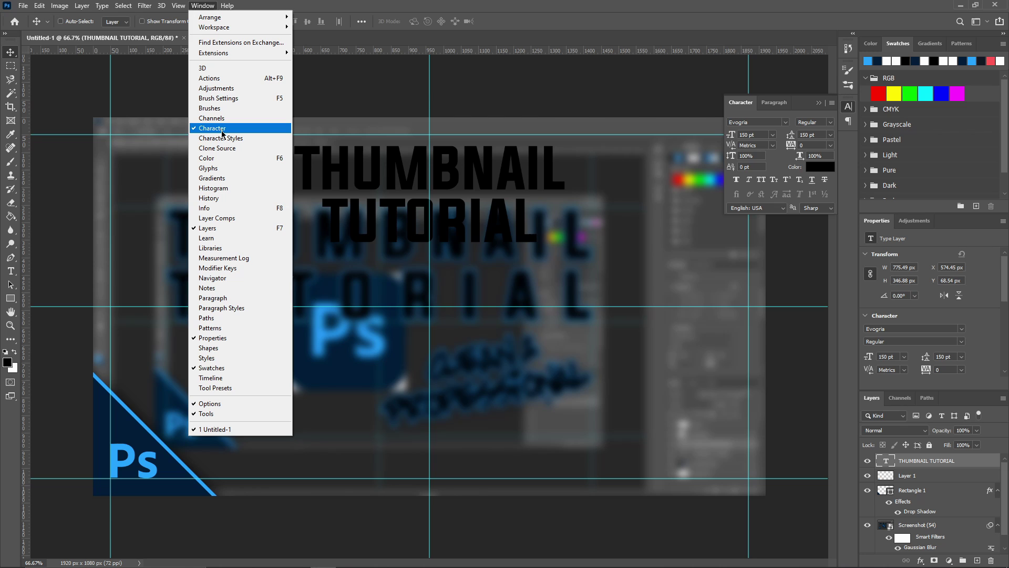
click(816, 167)
click(816, 167)
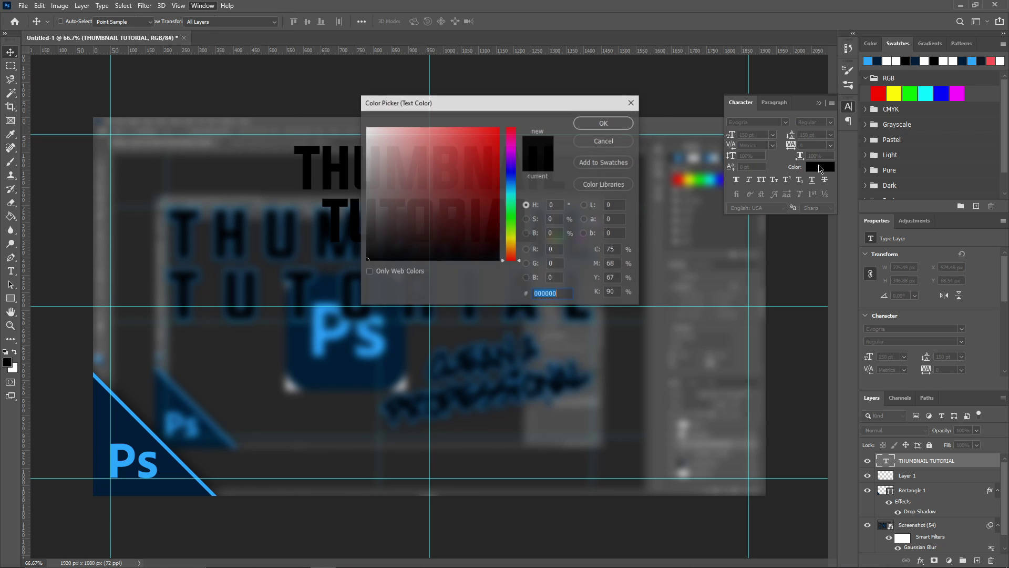
drag(464, 147, 281, 99)
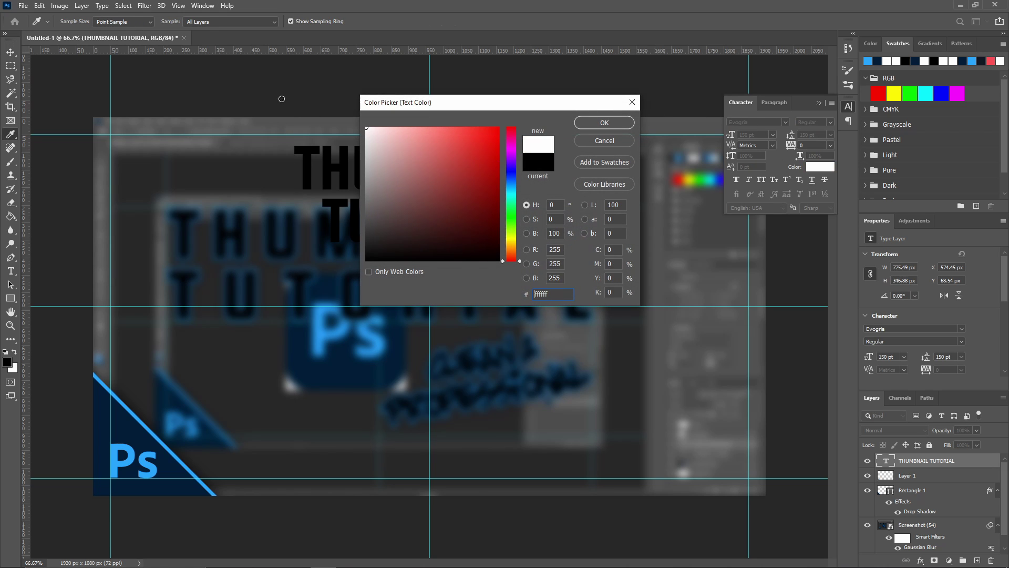
click(616, 124)
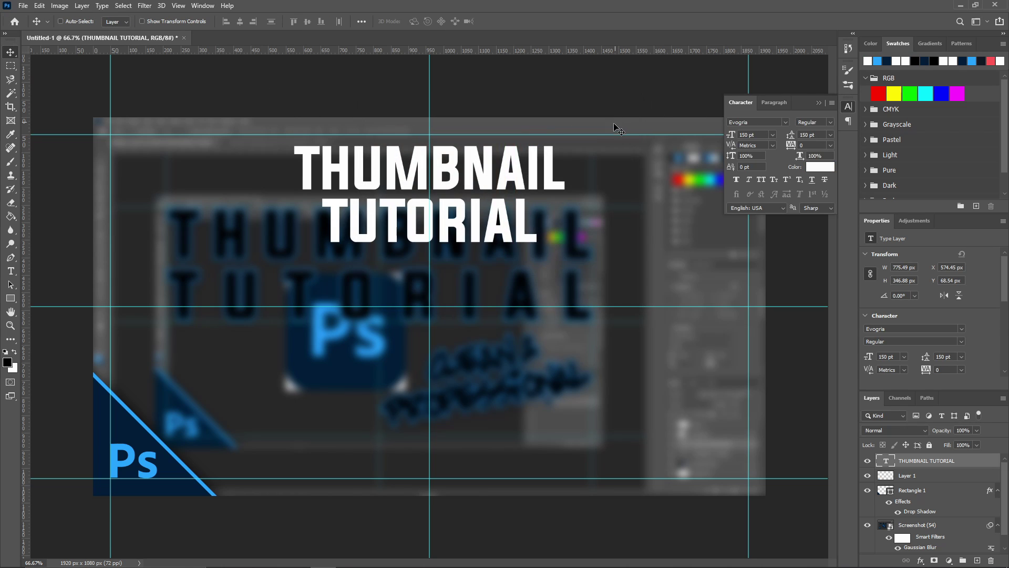
- Add two Stroke effects to the title, one a 10 px light-blue outline
double_click(974, 465)
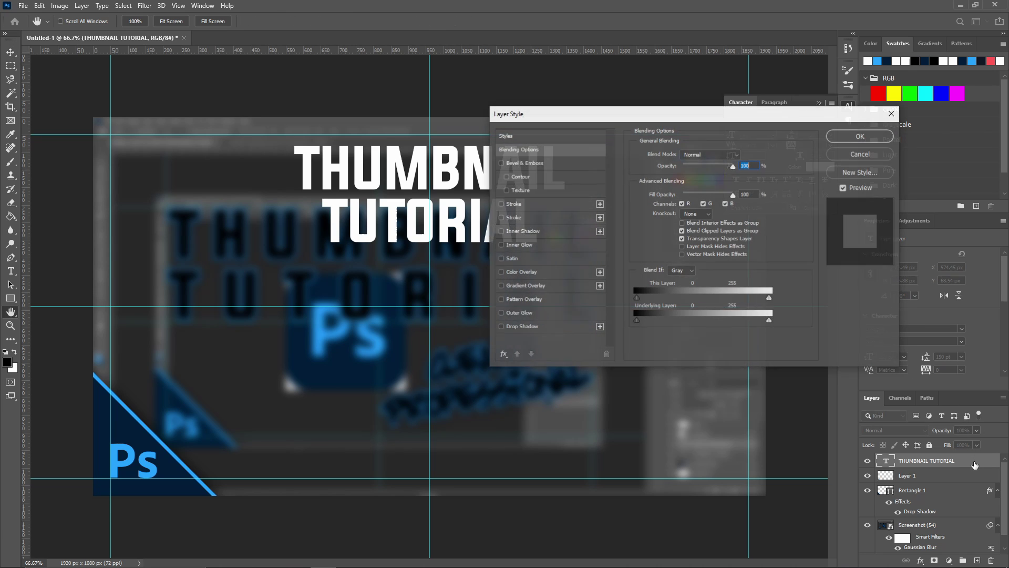
click(500, 204)
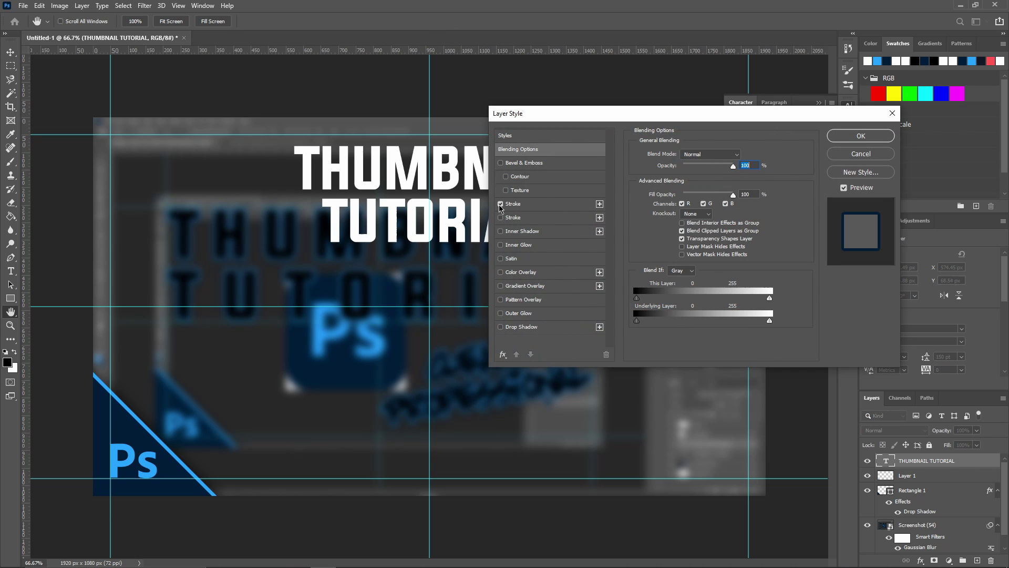
click(553, 203)
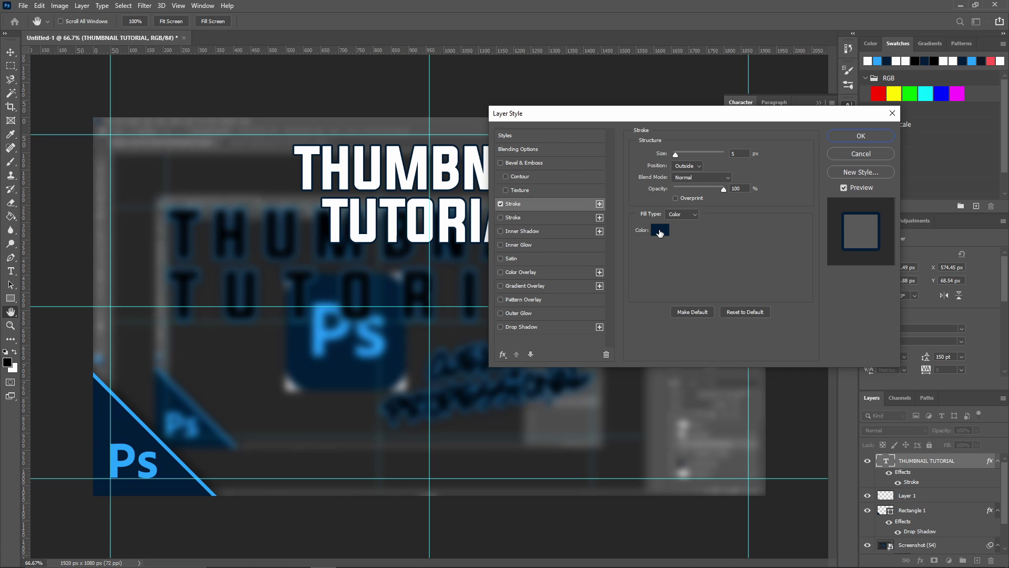
click(514, 219)
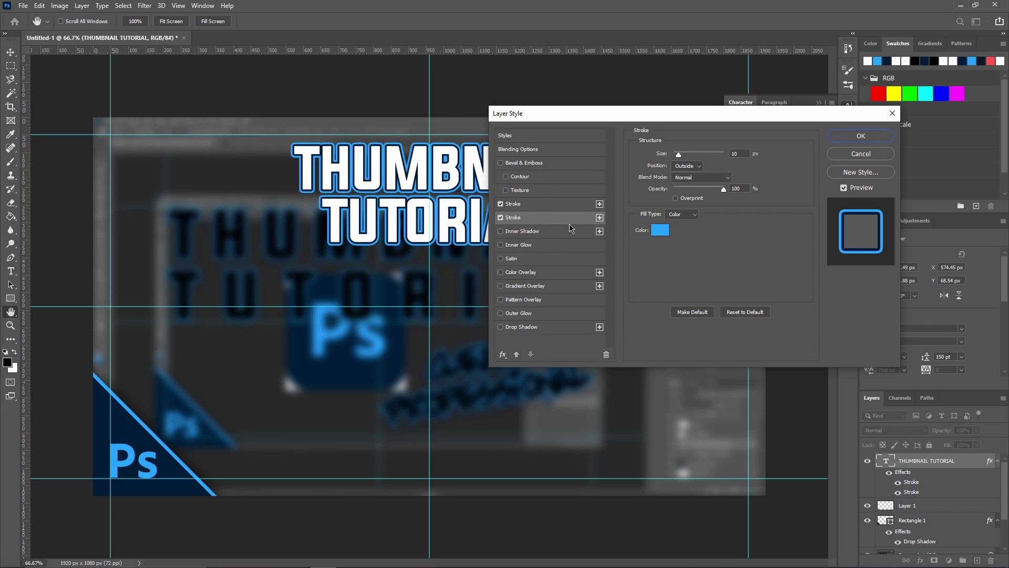
- Add Bevel & Emboss and a default Drop Shadow to the title and apply the style
click(500, 164)
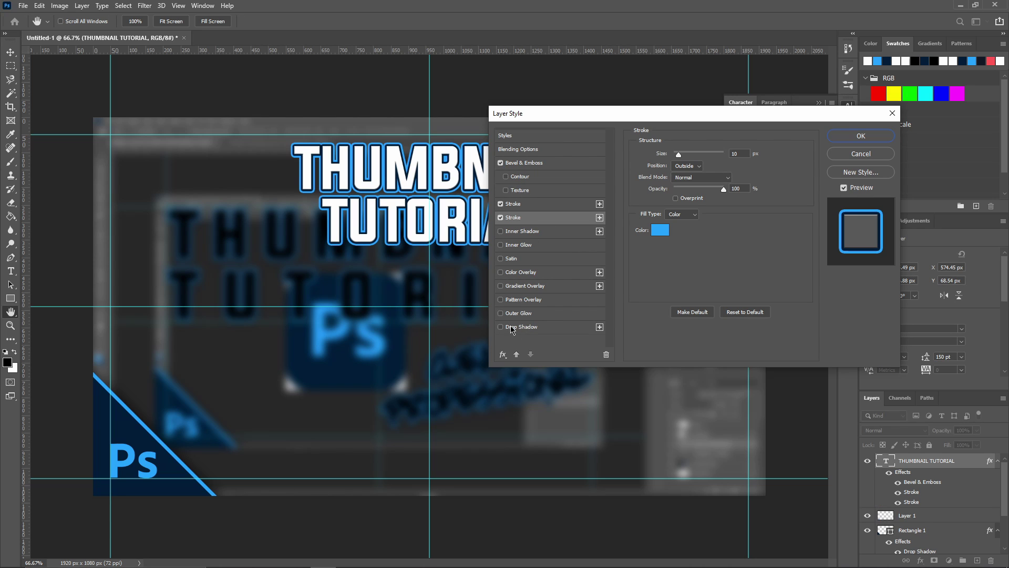
click(560, 167)
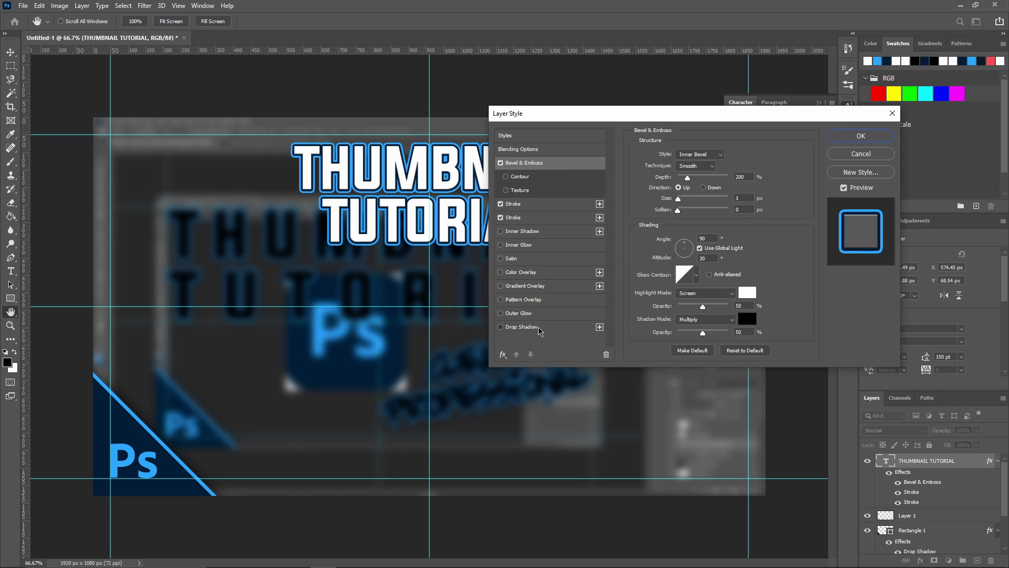
click(502, 327)
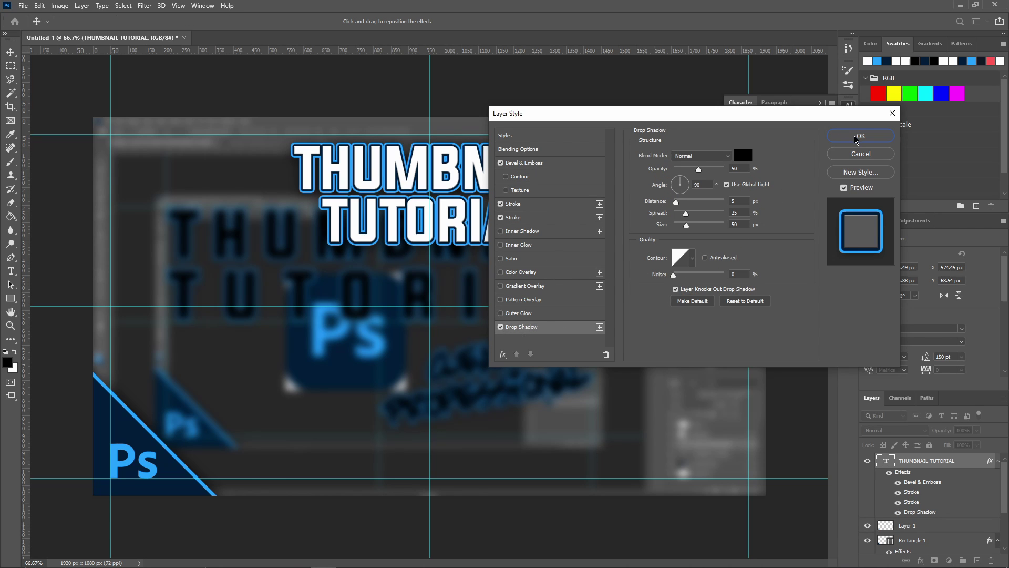
click(855, 137)
- Set the title's font size and leading to 300 pt
key(t)
click(526, 226)
key(ctrl+a)
click(752, 134)
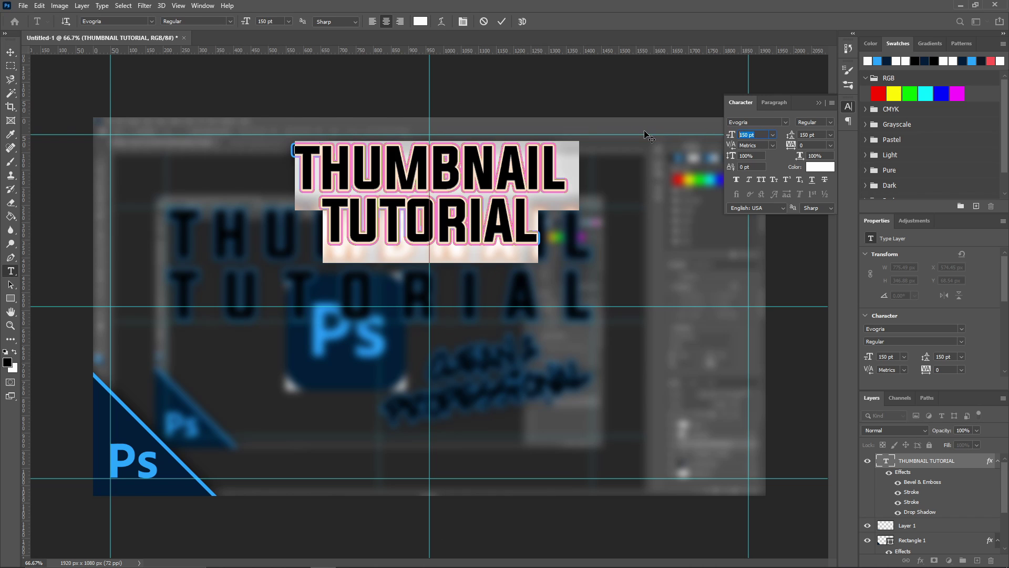
text(300)
key(Return)
click(809, 134)
text(300)
key(Return)
key(ctrl+Return)
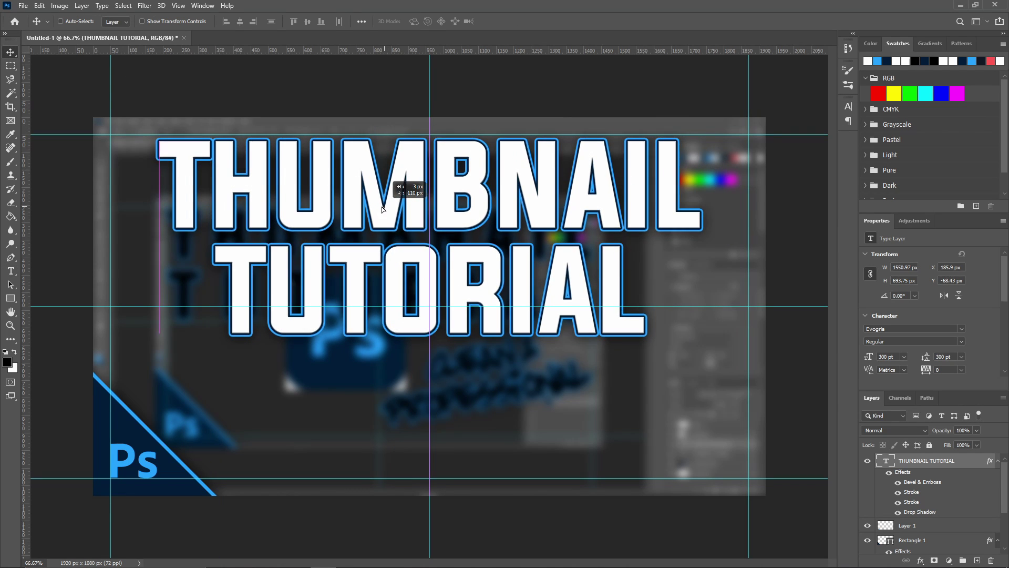
- Change size and leading to 250 pt, bump size to 260 pt, and nudge the title down
key(t)
click(430, 210)
key(ctrl+a)
click(848, 107)
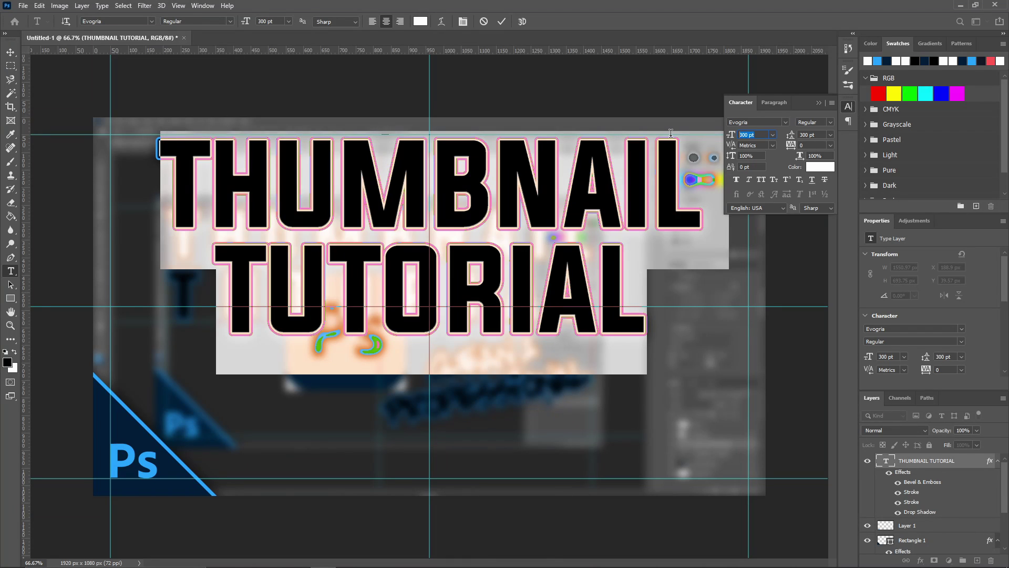
text(250)
key(Return)
key(Tab)
text(250)
key(Return)
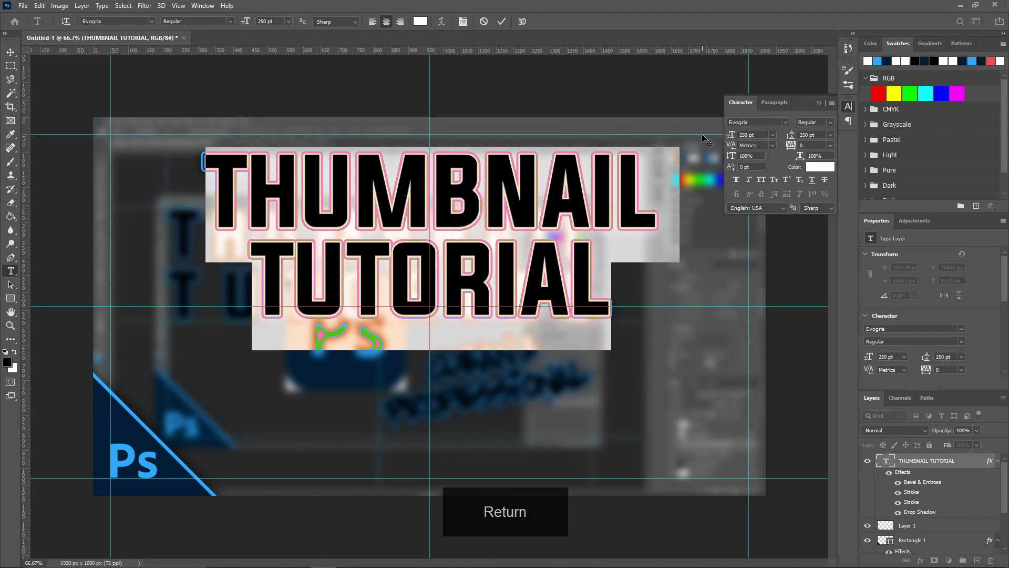
key(ctrl+Return)
key(ctrl+alt+shift+period)
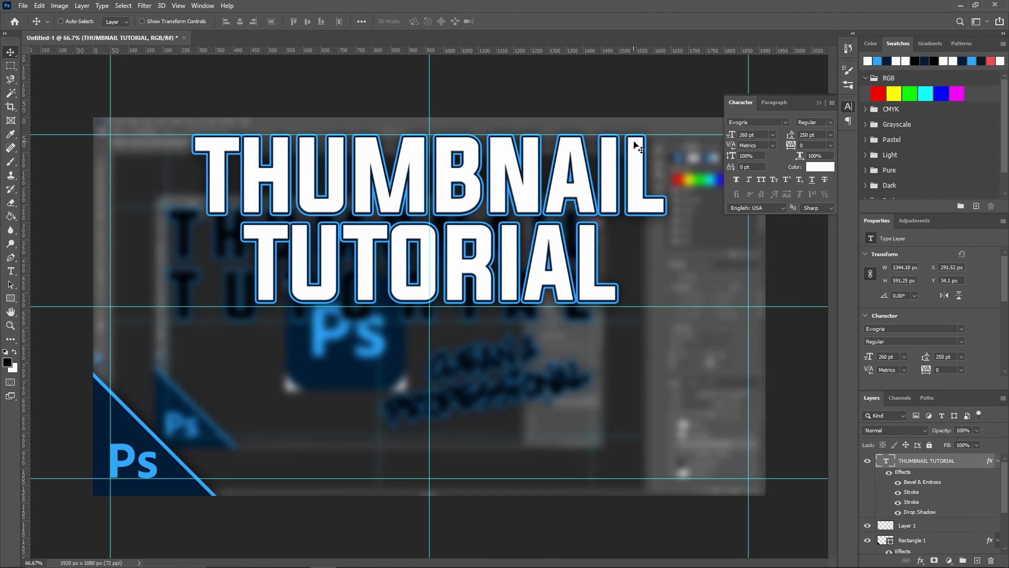
key(Down)
key(Down)
key(Down)
key(Down)
key(Down)
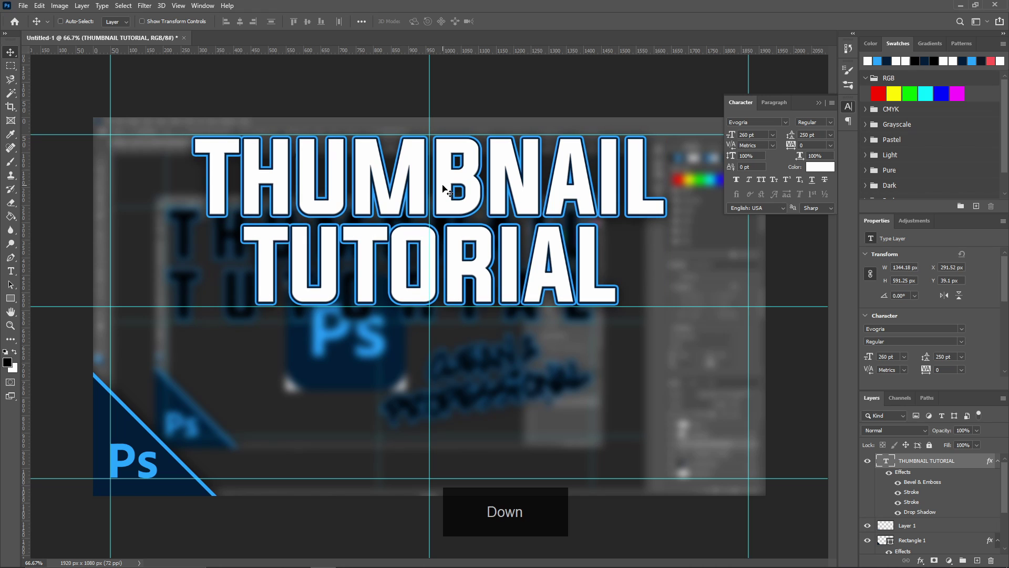
- Set tracking to 225 on THUMBNAIL and 400 on TUTORIAL
key(t)
double_click(446, 190)
click(830, 145)
click(812, 266)
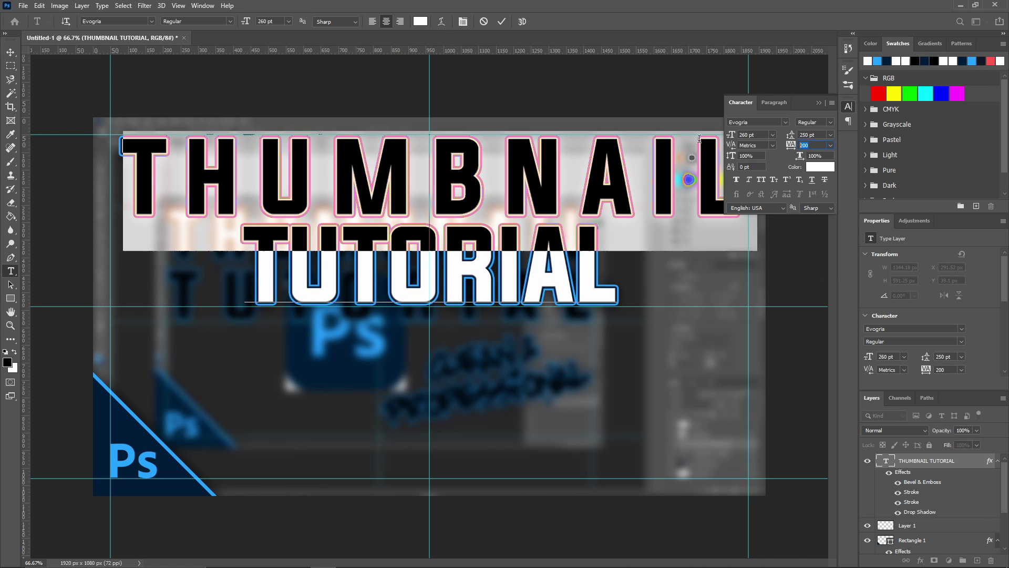
text(225)
key(Return)
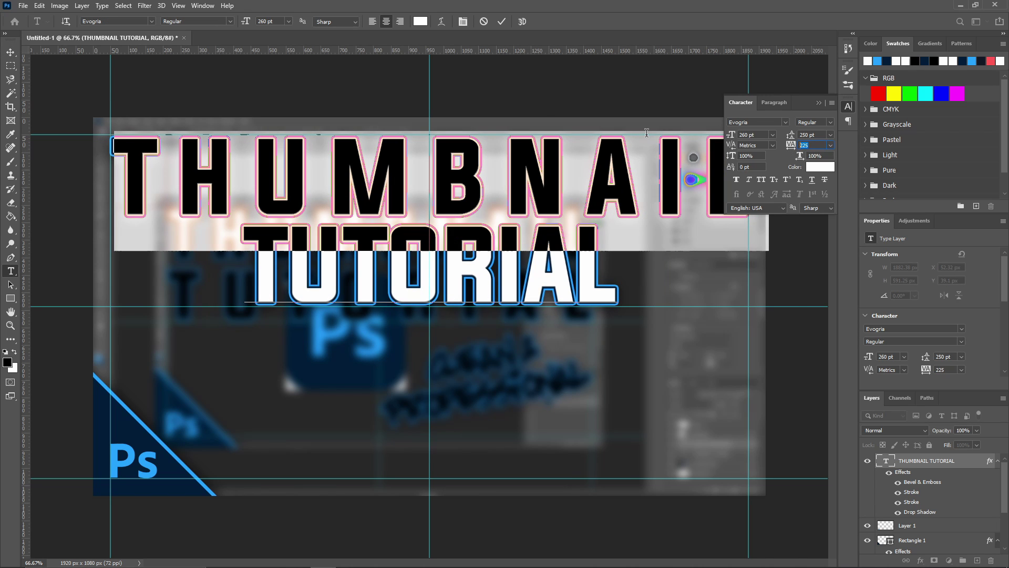
double_click(433, 271)
click(804, 145)
key(BackSpace)
text(400)
key(Return)
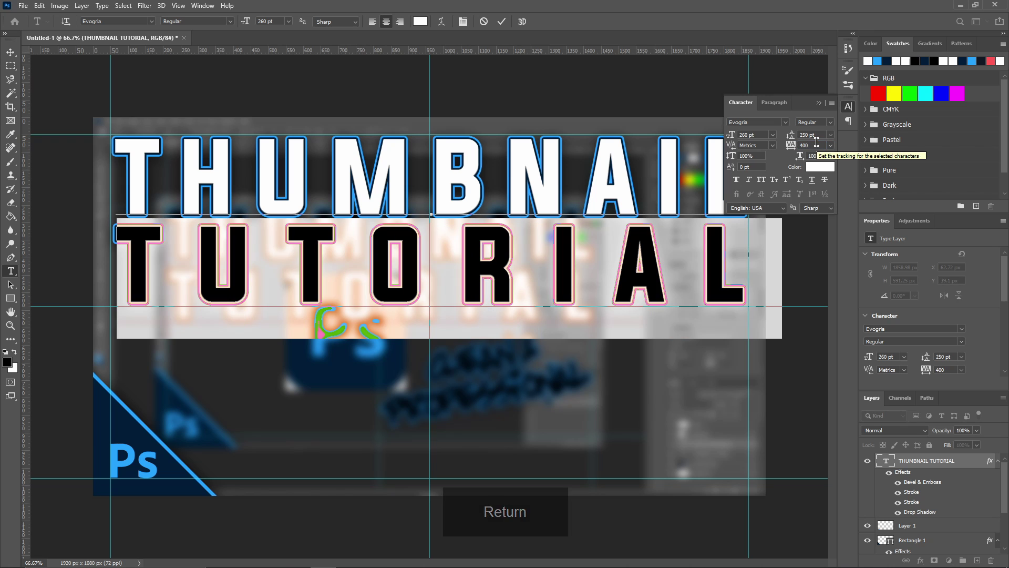
key(ctrl+Return)
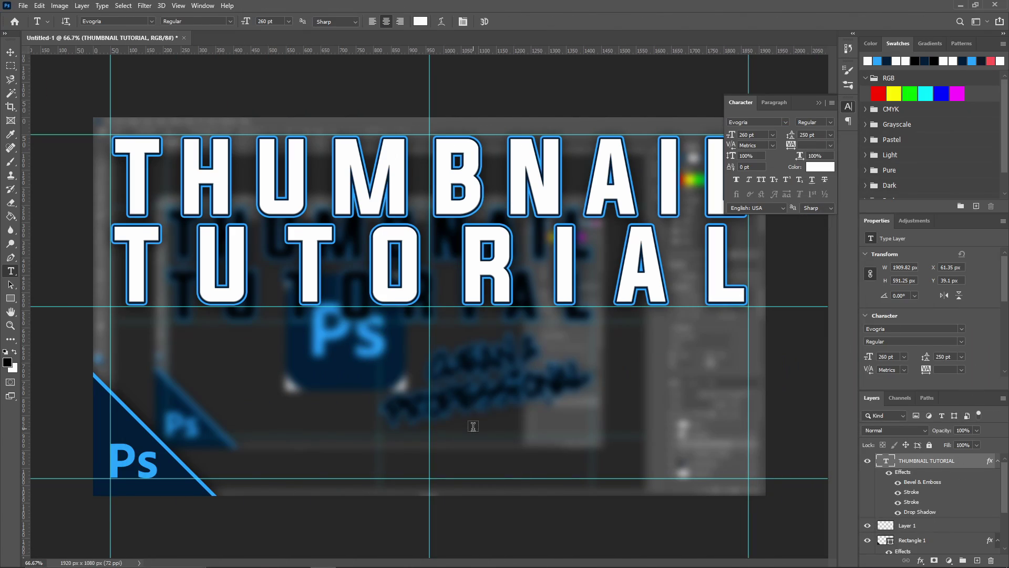
- Start a new text layer below the title set in the PP Handwriting font
click(473, 425)
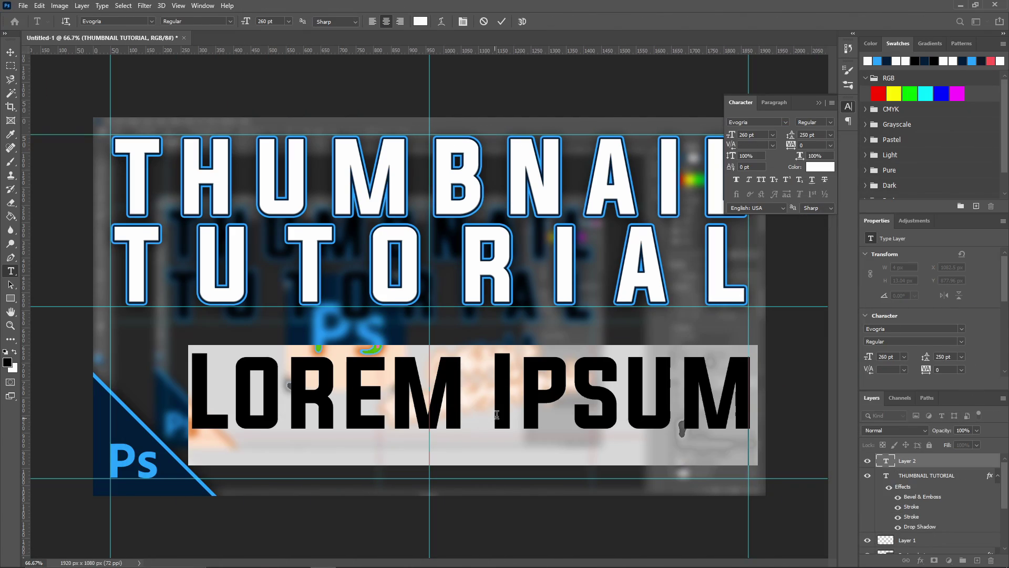
click(764, 123)
text(PP)
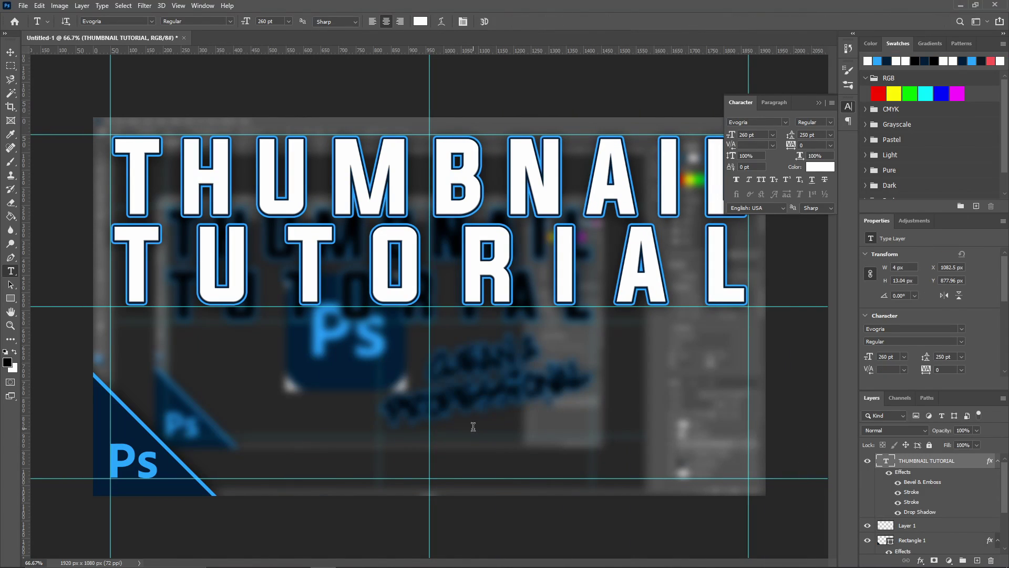
click(757, 122)
text(PP)
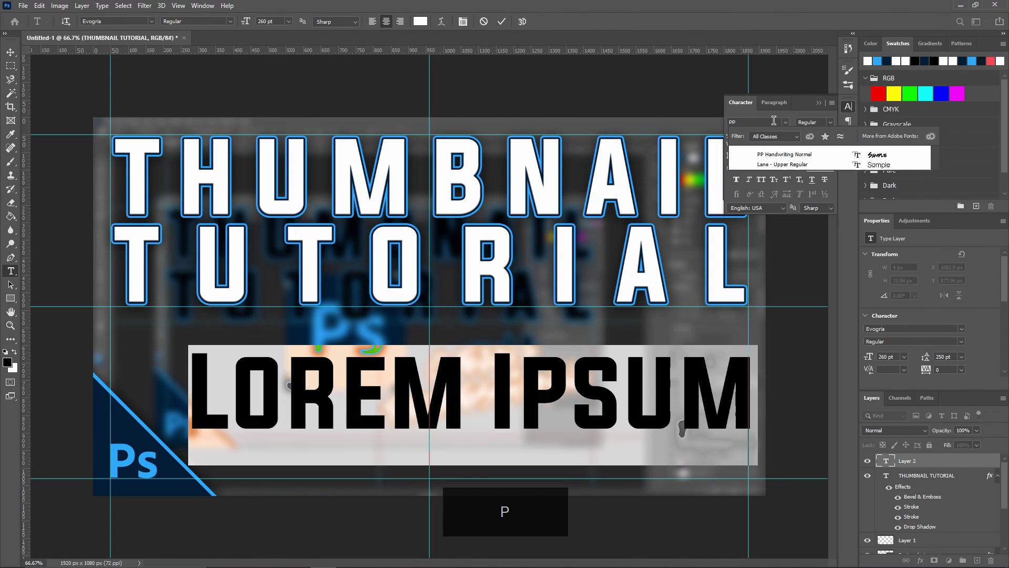
key(Return)
click(772, 135)
- Type the tagline 'CLEAN &' / 'PROFESSIONAL' on two lines at 150 pt
click(754, 354)
text(CLEAN &)
key(Return)
text(PROFESSIONAL)
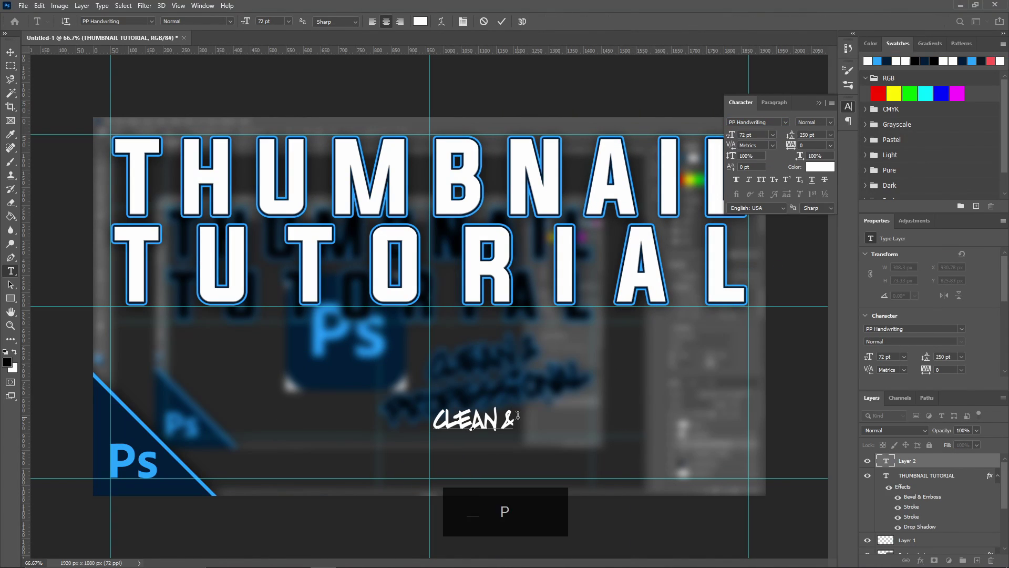
key(ctrl+a)
click(756, 135)
text(150)
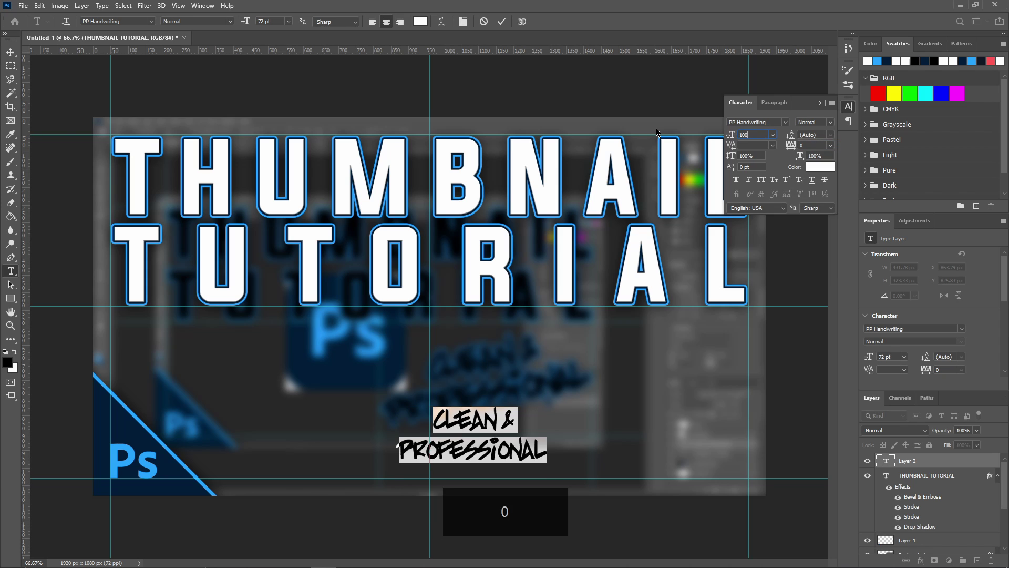
key(Return)
key(ctrl+Return)
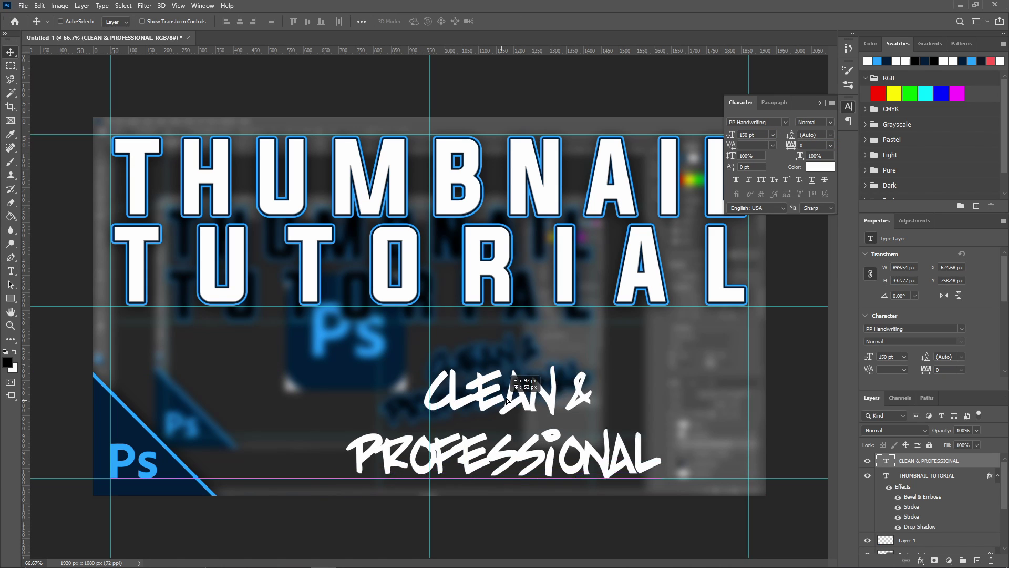
- Rotate the tagline about 11° upward with Free Transform
key(ctrl+t)
drag(512, 179, 467, 190)
key(Return)
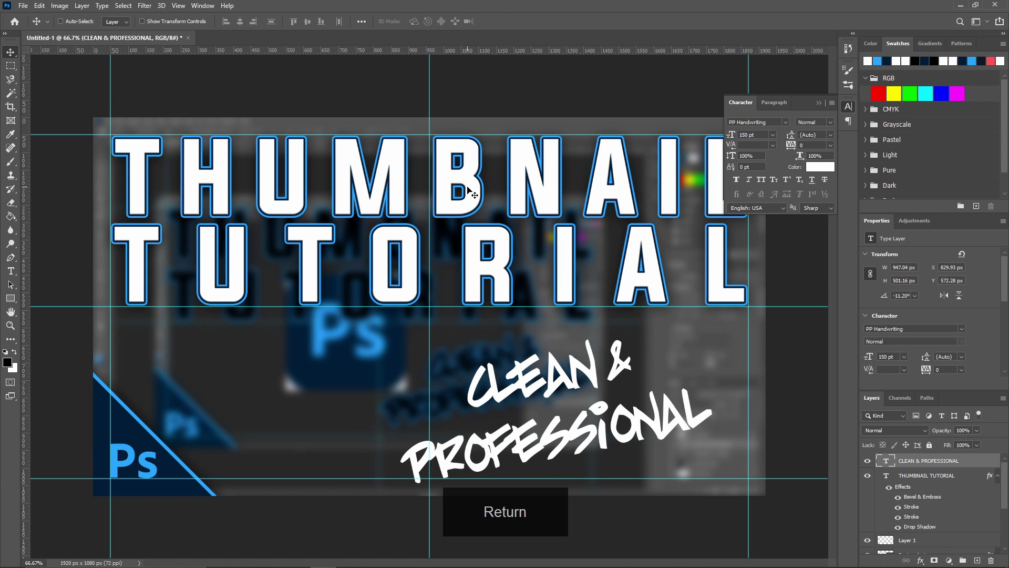
- Paste the THUMBNAIL TUTORIAL layer style onto the tagline and nudge it up-right
right_click(966, 476)
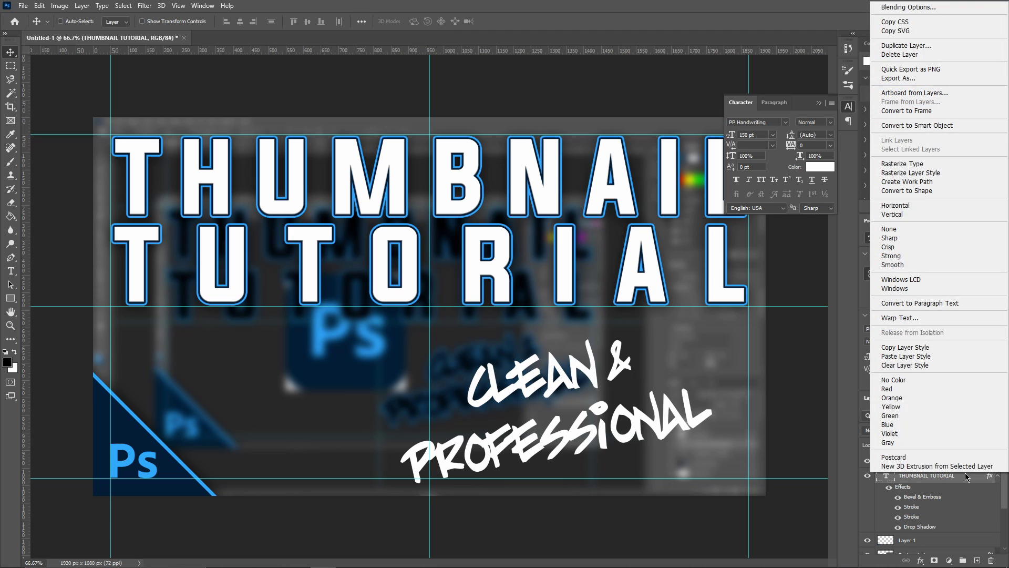
click(930, 350)
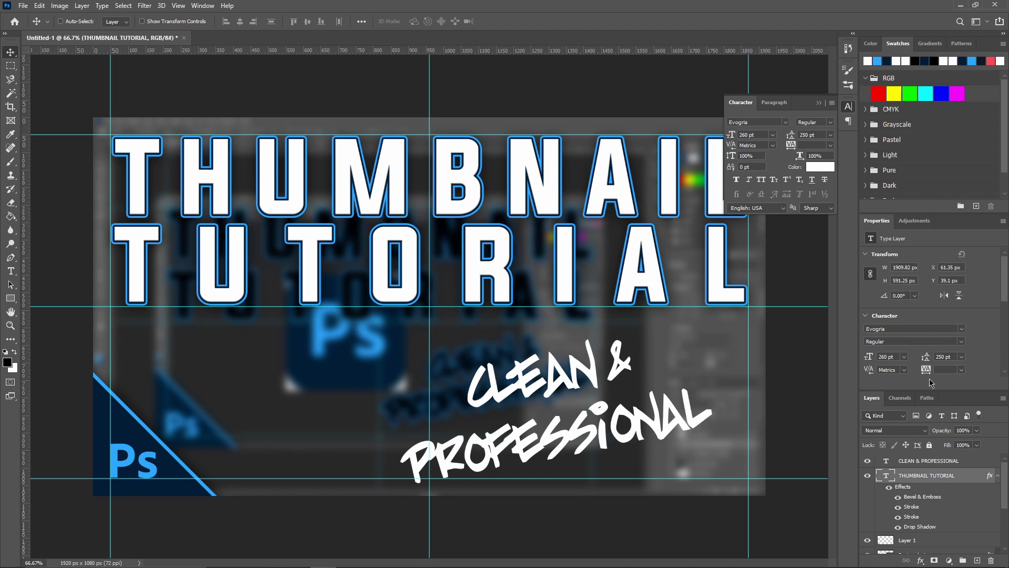
right_click(945, 461)
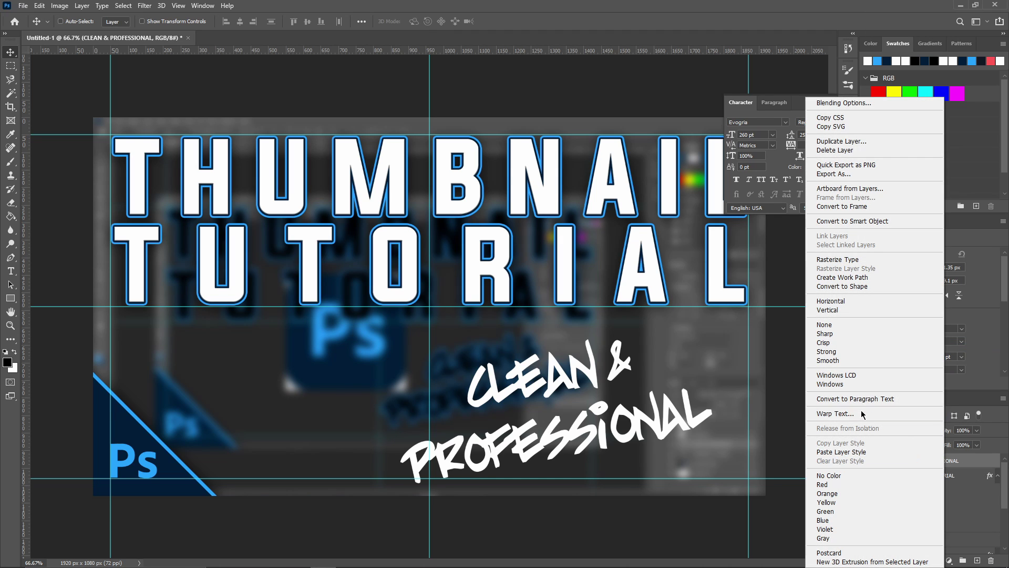
click(842, 452)
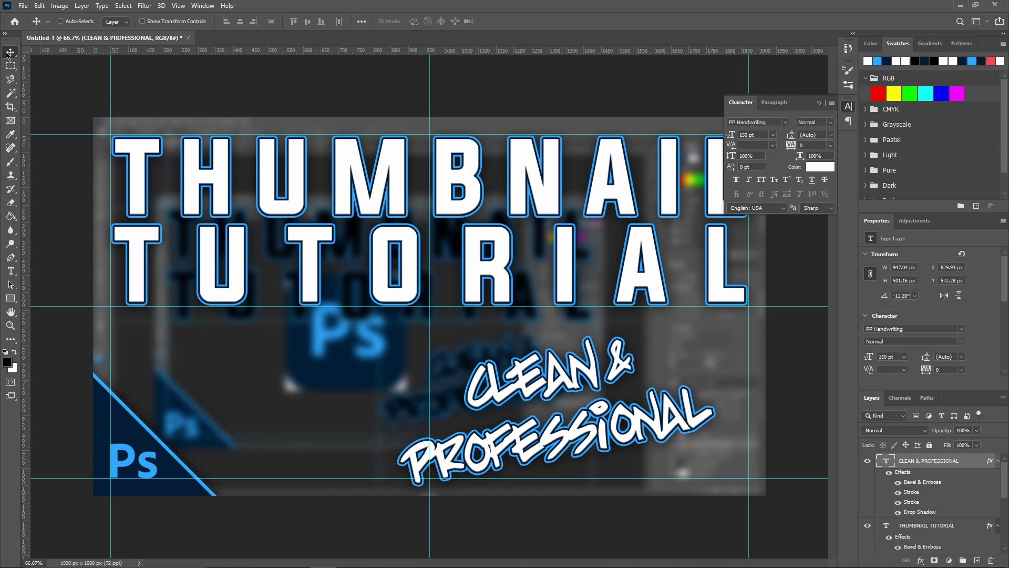
drag(535, 437, 572, 427)
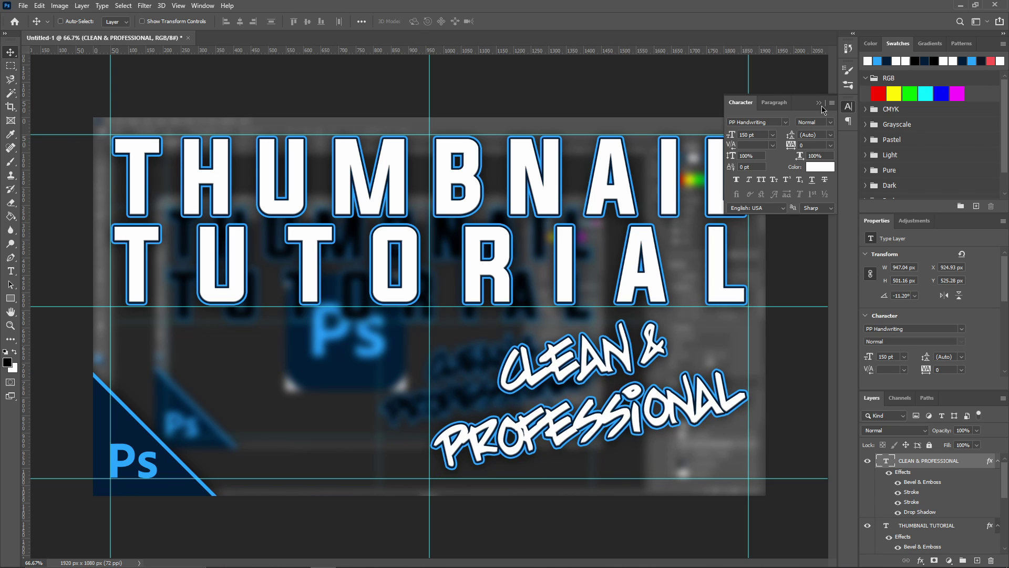
click(848, 106)
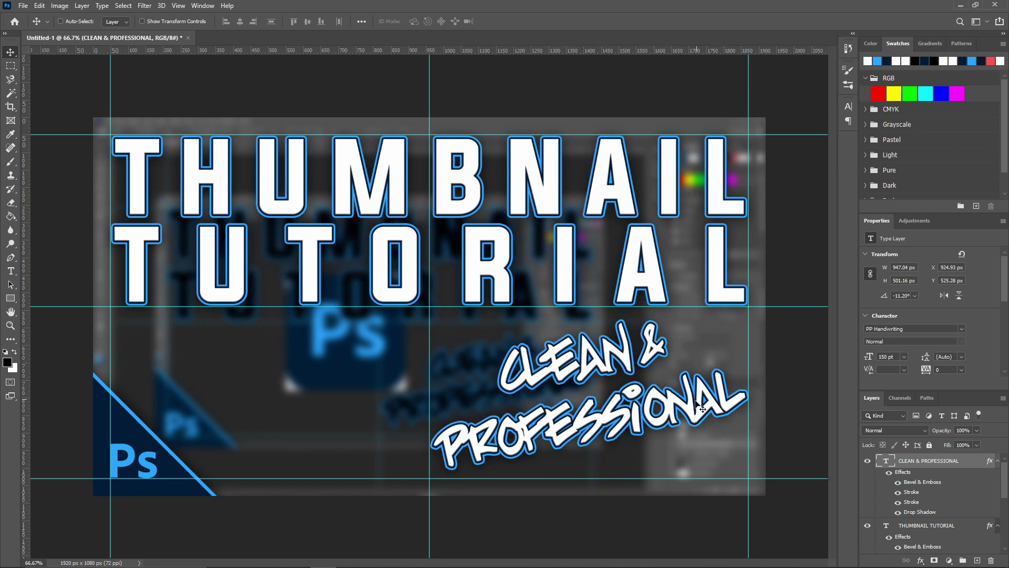
- Open Save for Web (Legacy) with the PNG-24 preset at 1920 × 1080 px
click(23, 6)
mouse_move(124, 159)
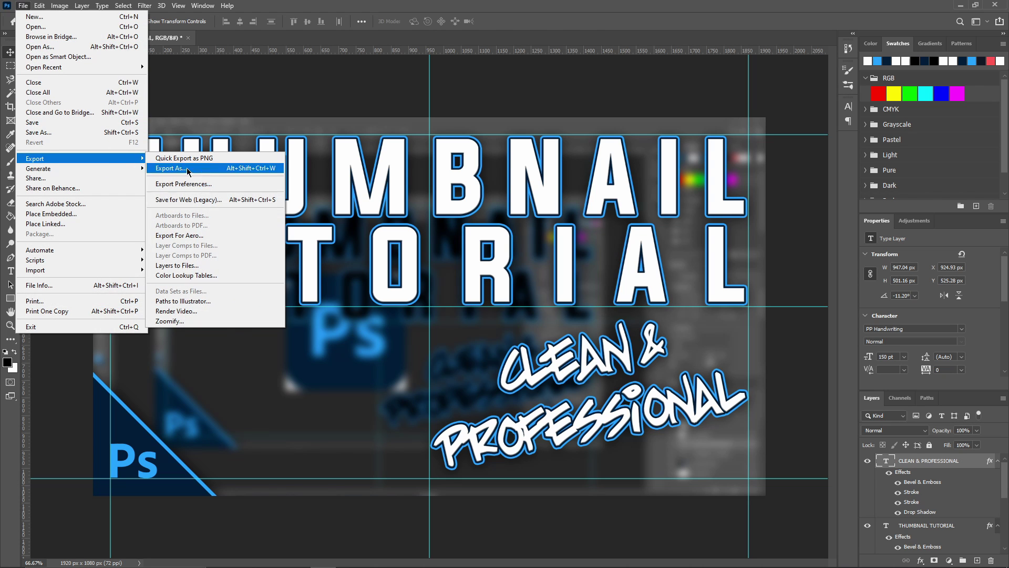
click(231, 200)
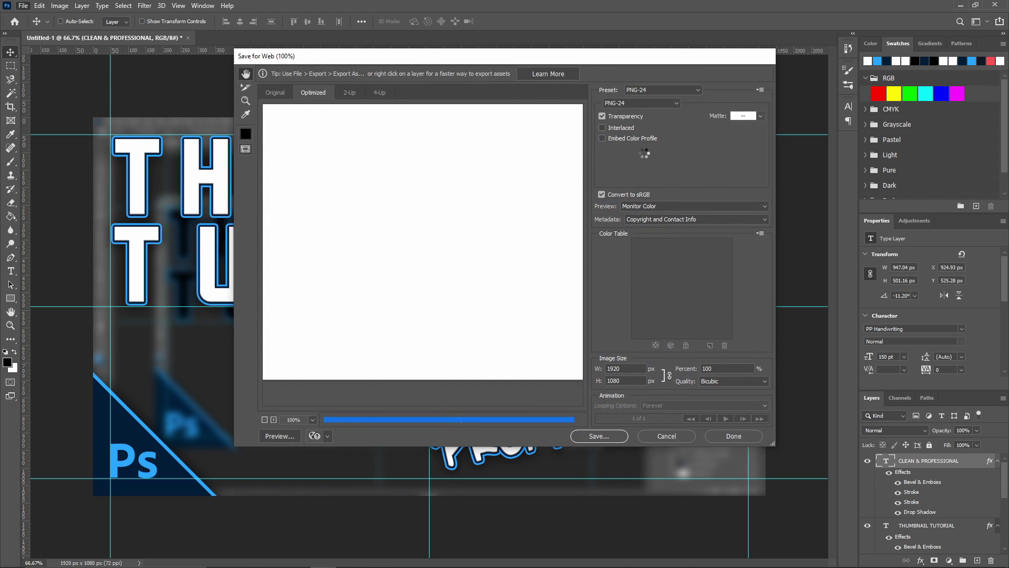
click(697, 90)
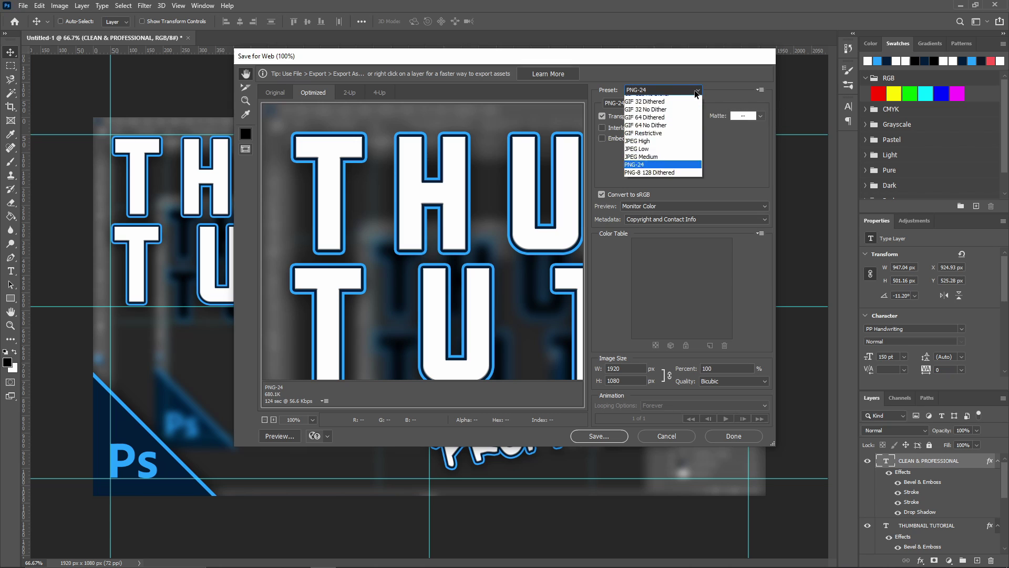
click(653, 182)
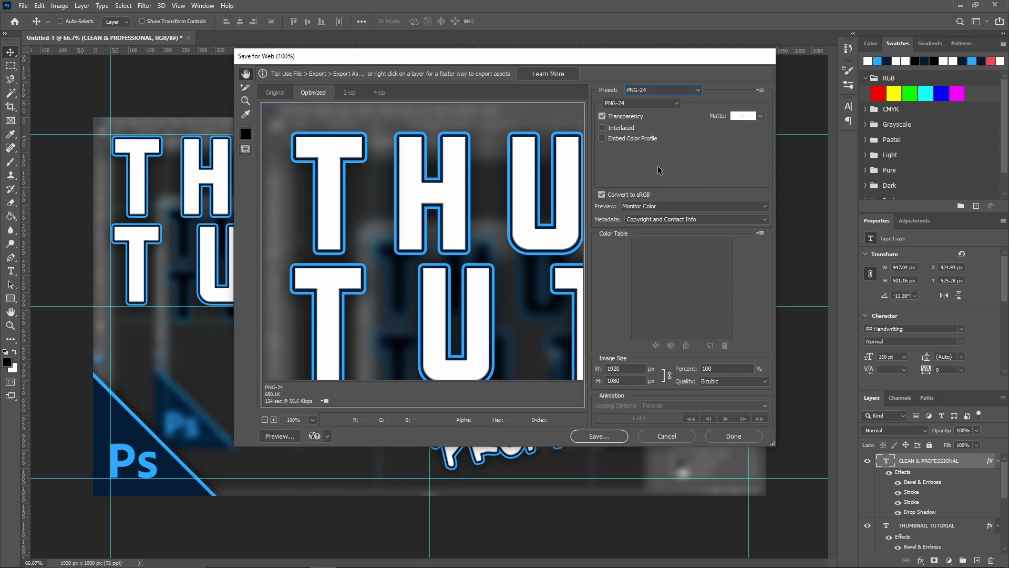